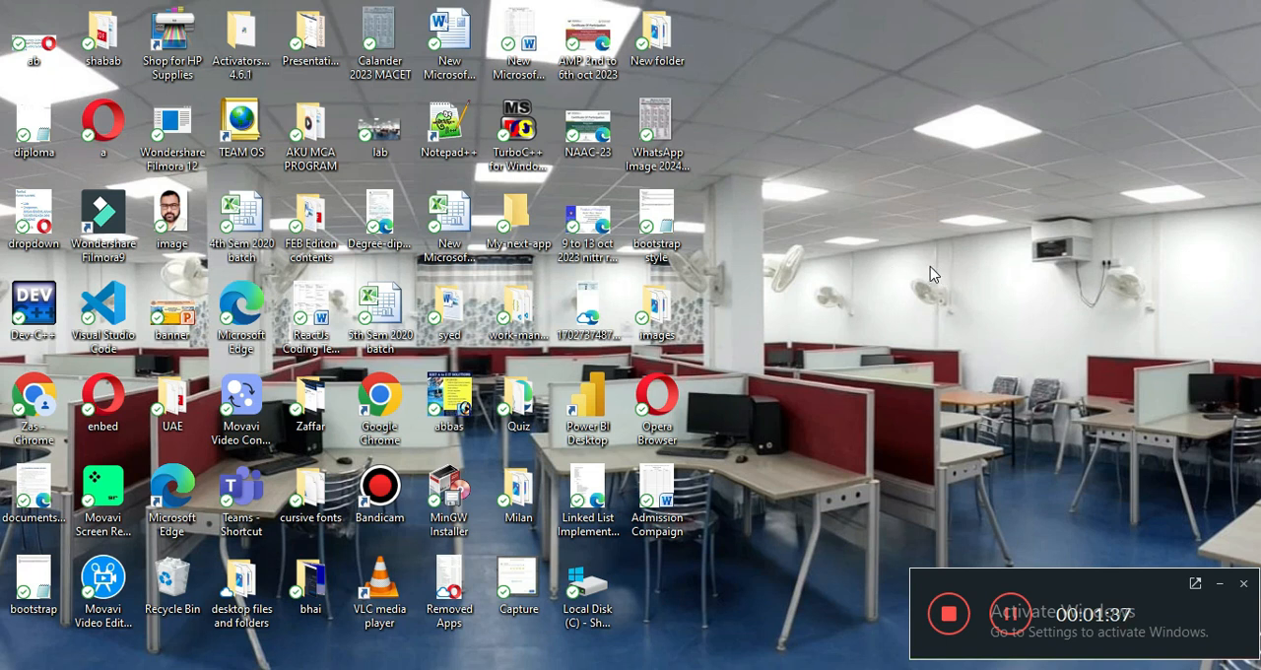
Step: Open Google Chrome with the first listed user profile and maximize its window
click(381, 404)
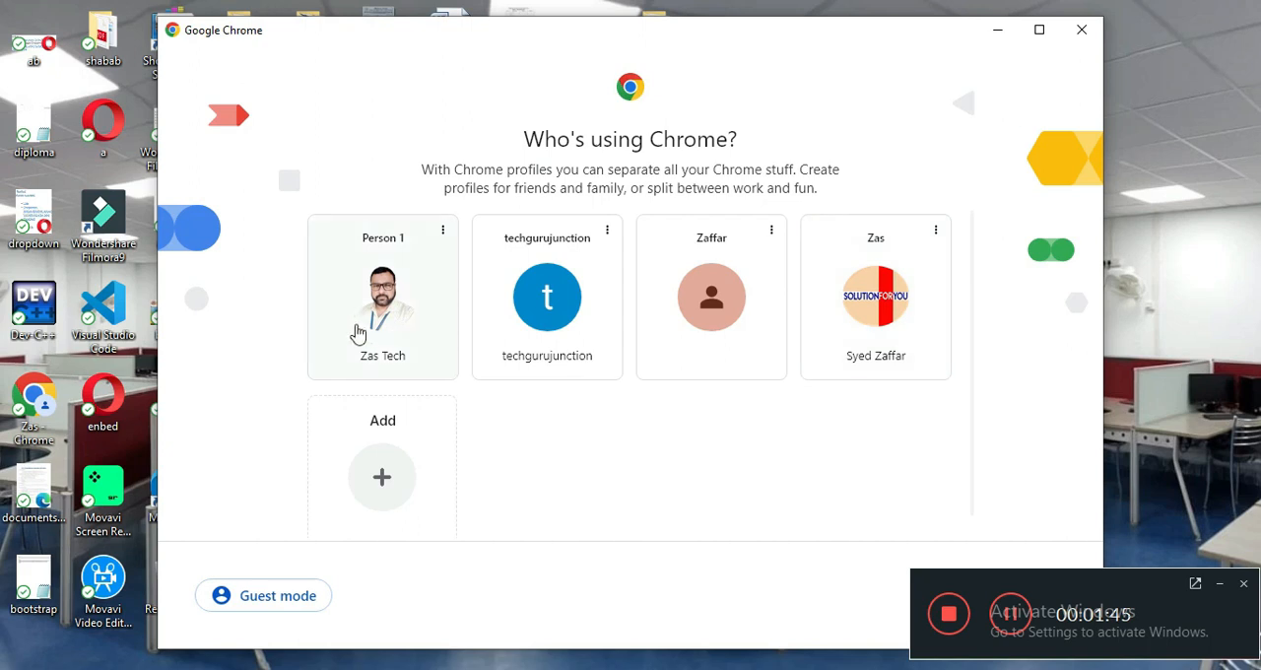
click(363, 335)
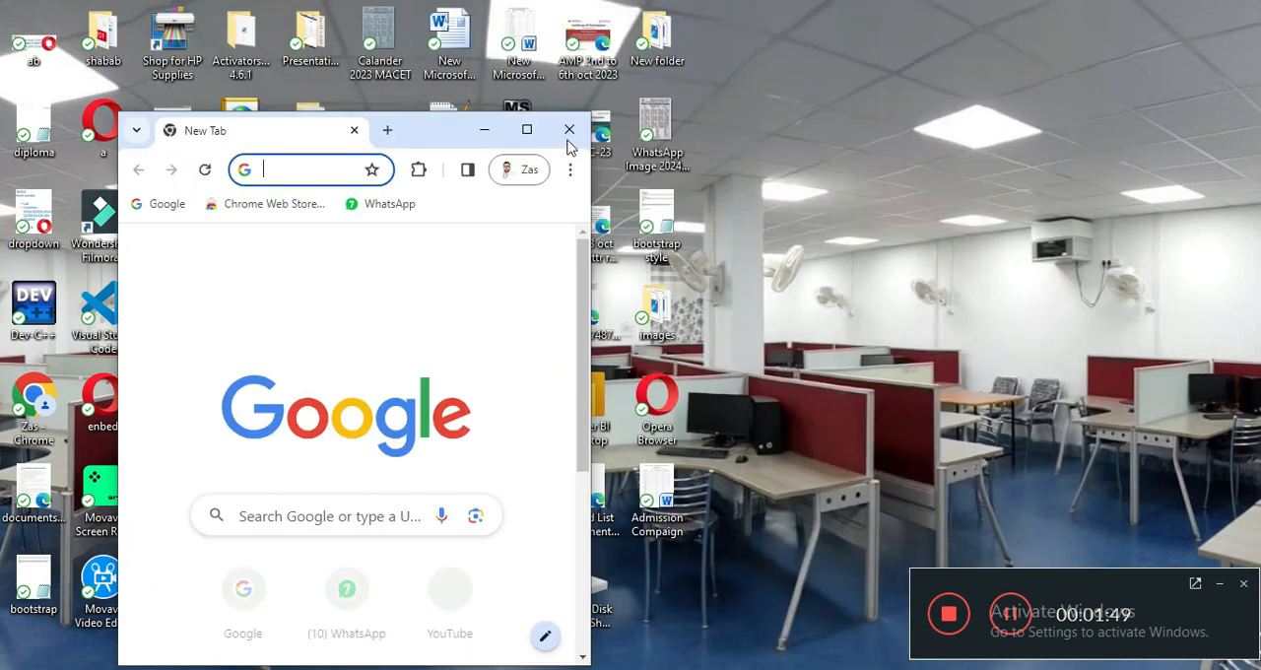
click(527, 130)
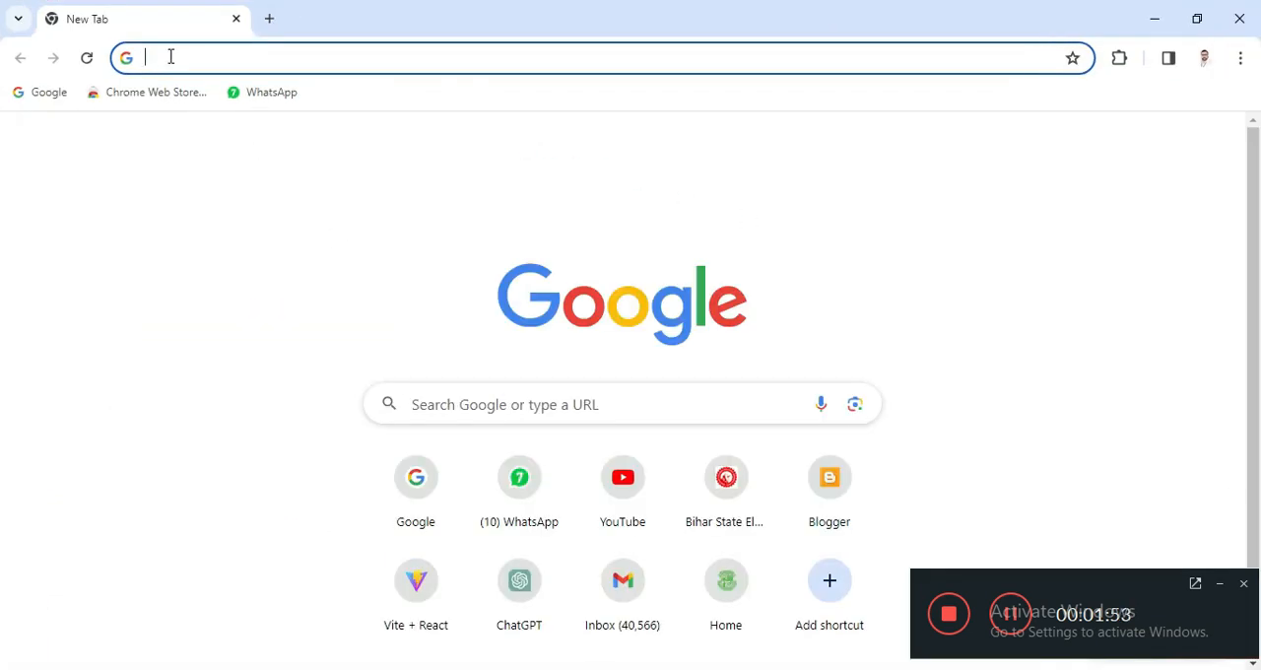
Step: Search Google for "canva" and open the official Canva website from the results
text(canva)
key(Return)
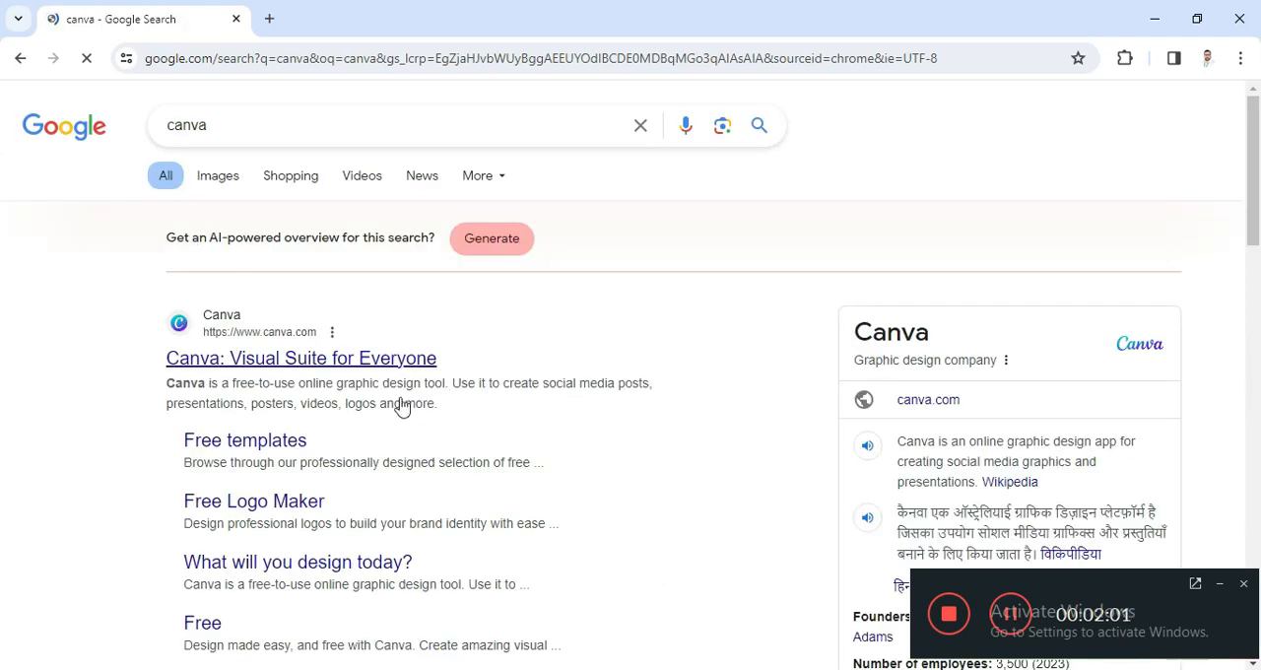
click(293, 367)
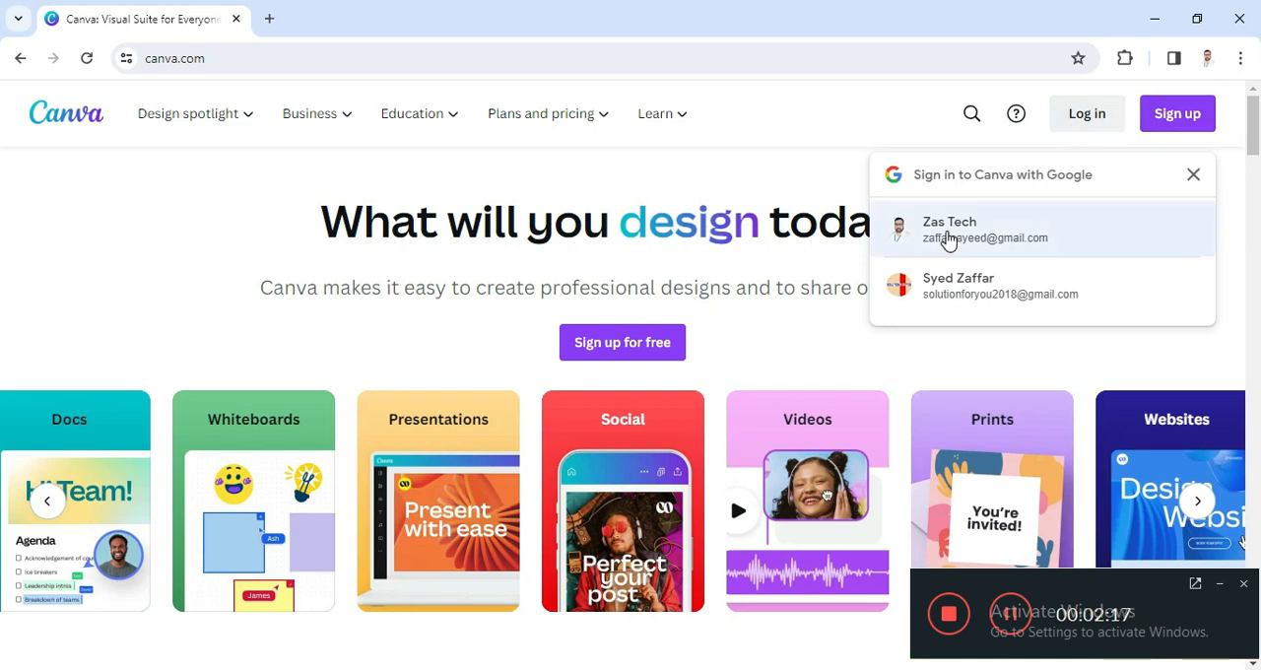
Step: Sign in to Canva with the first suggested Google account and dismiss the terms update notice
click(945, 242)
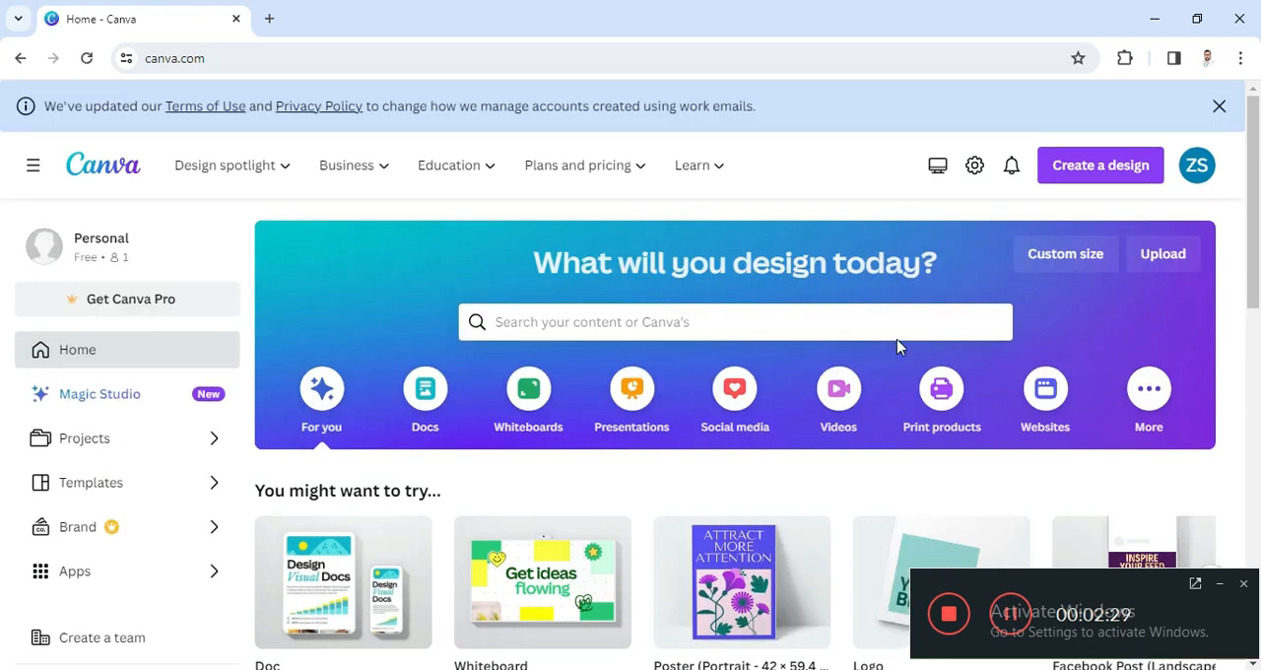
click(1220, 106)
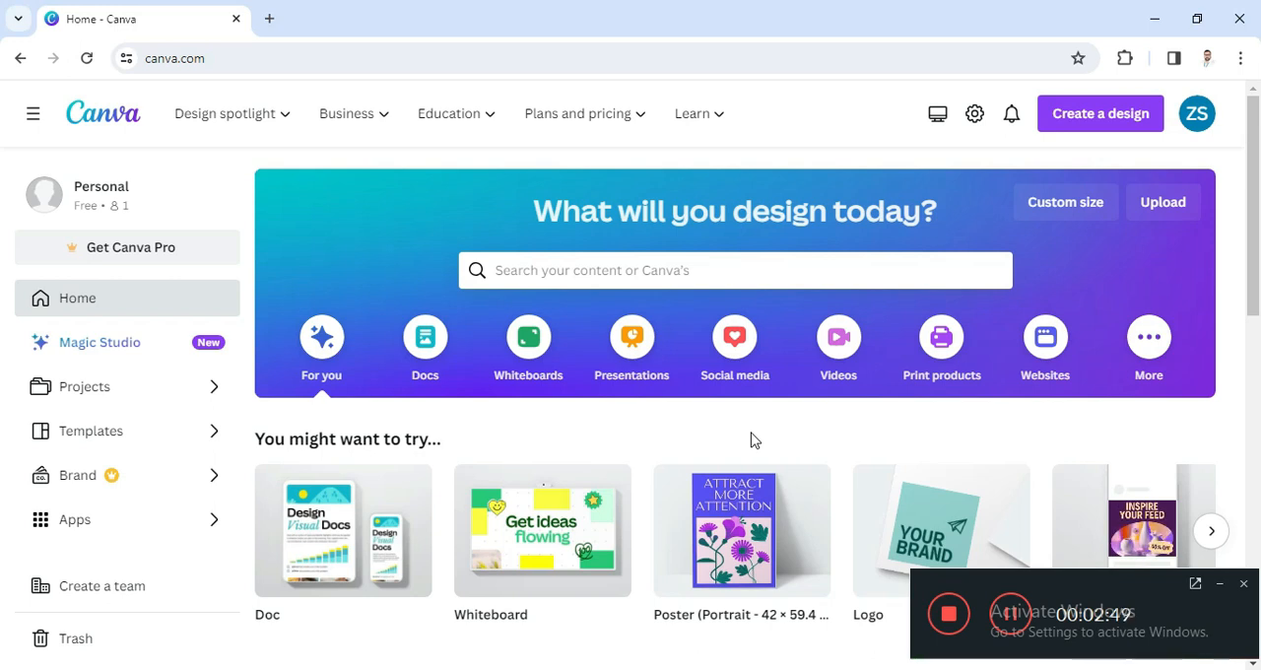
click(1220, 585)
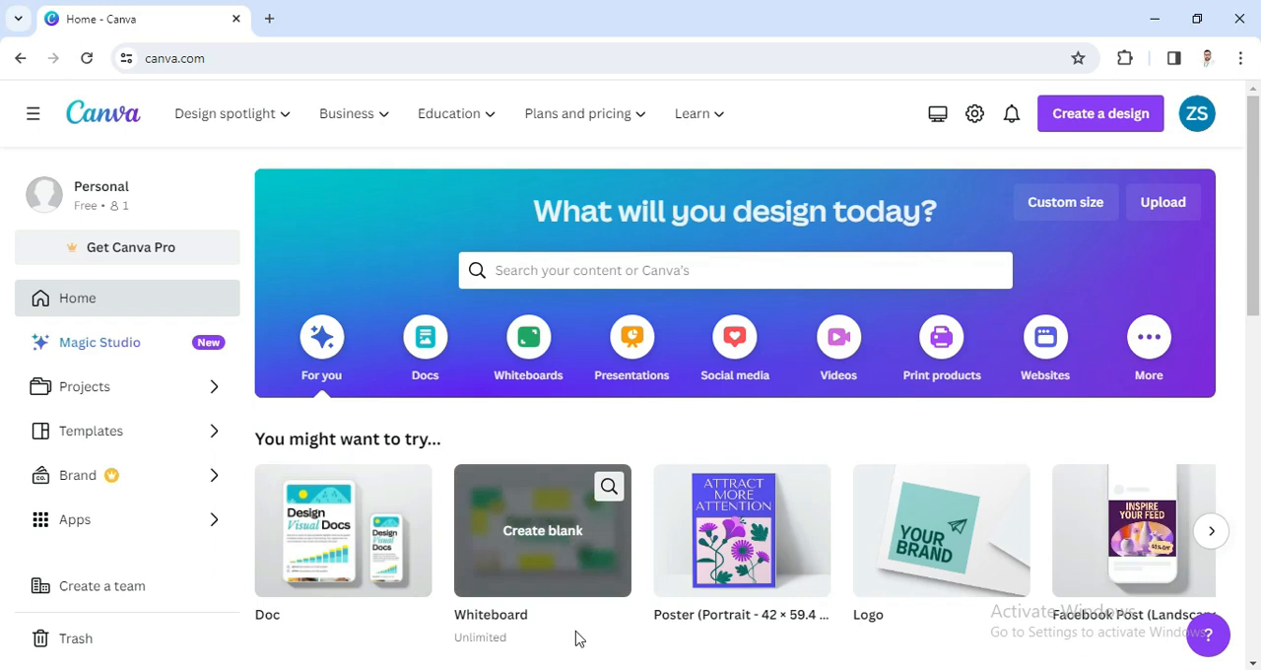
Step: Search the Canva templates for "facebook" and open the Facebook Ad category sized 1200 × 628 px
click(536, 273)
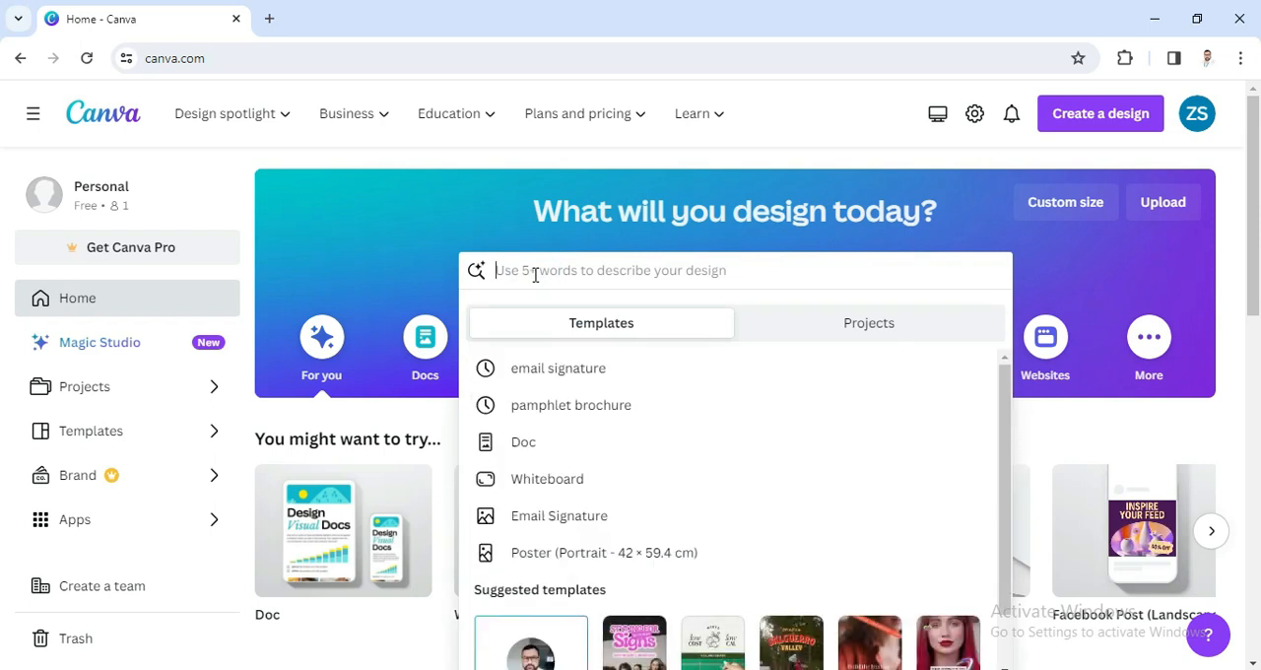
text(fa)
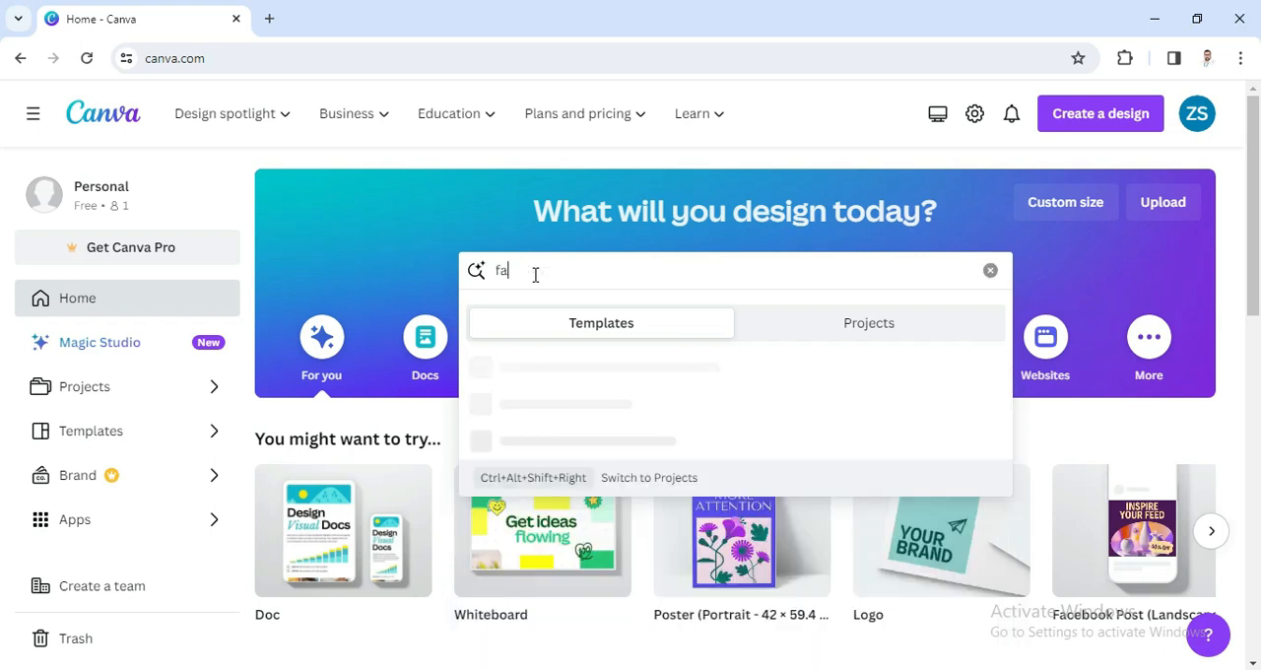
text(cebook)
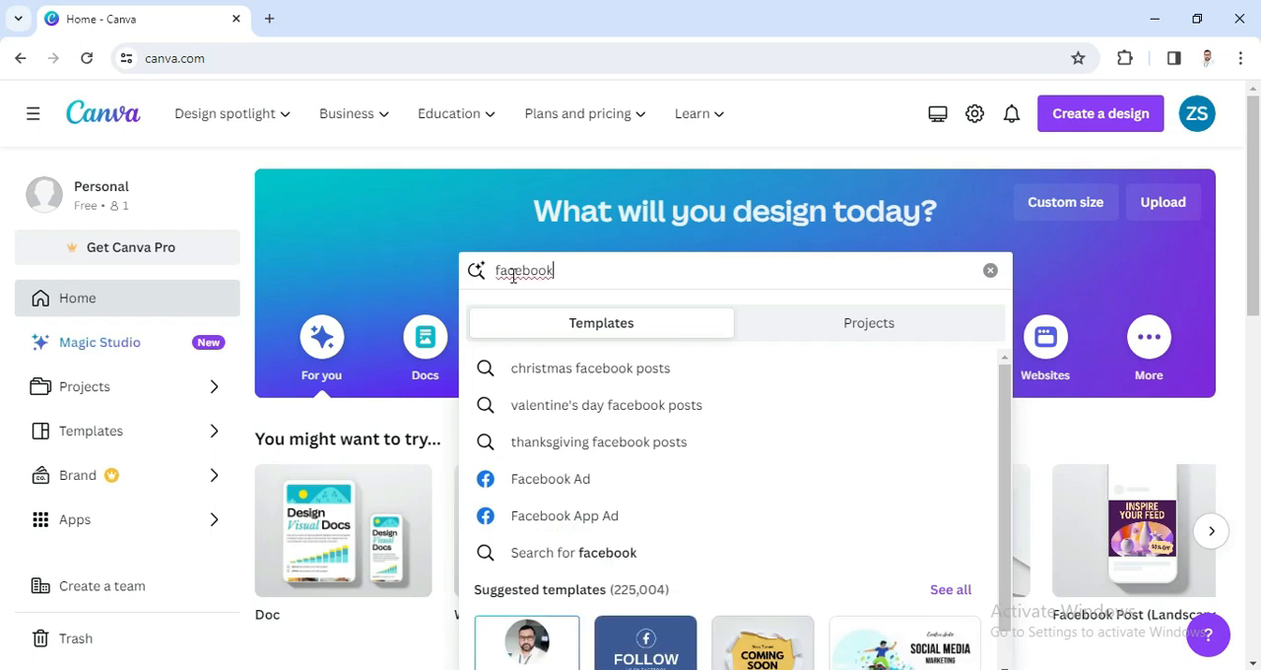
click(565, 487)
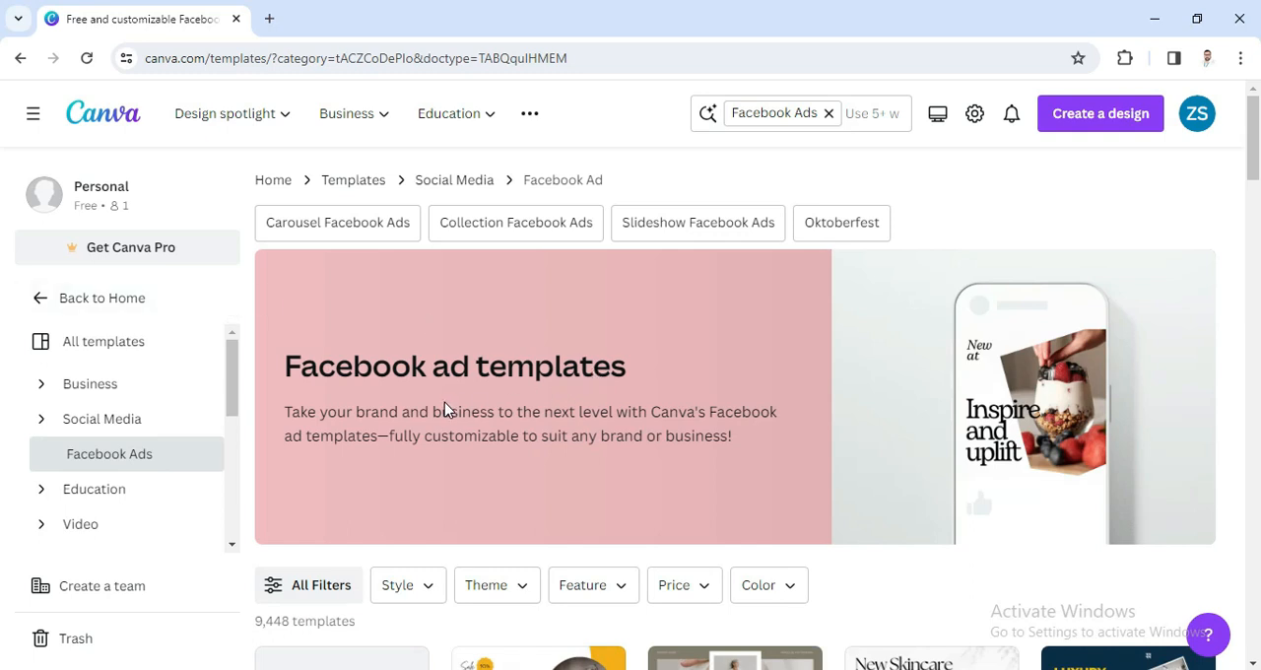
Step: Open the Yellow Furniture Sale Facebook Ad template for customizing in the editor
scroll(433, 406, down, 2)
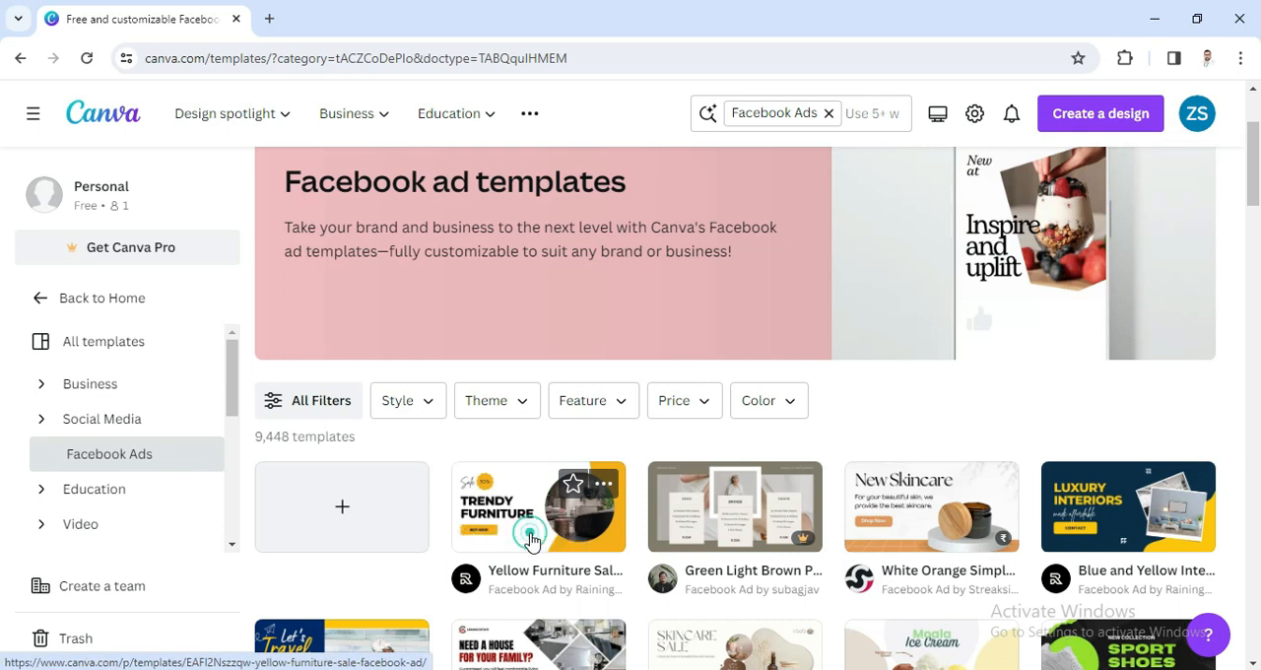
click(529, 538)
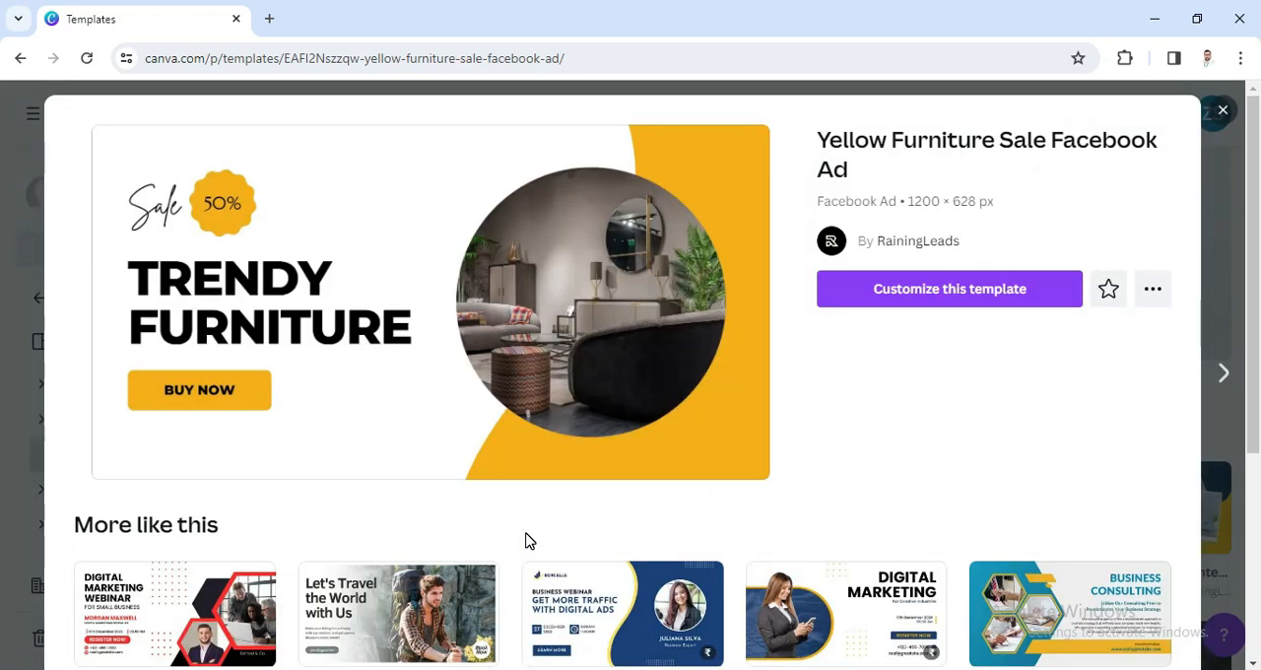
click(915, 298)
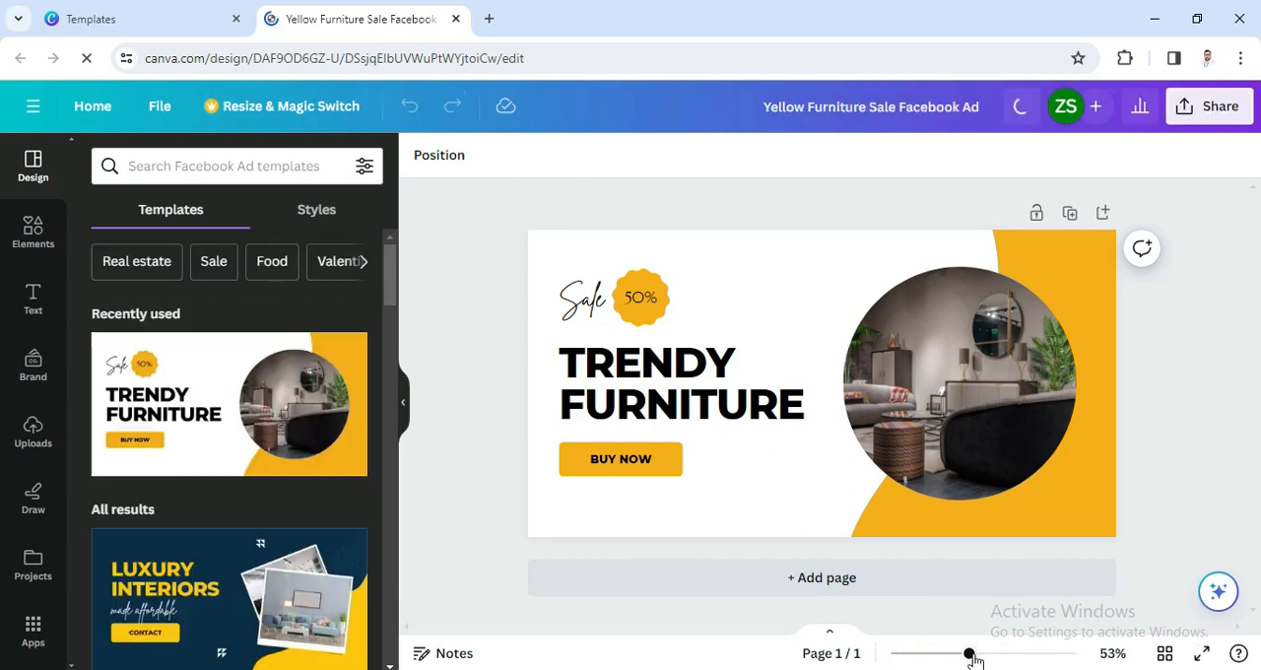
drag(970, 655, 977, 657)
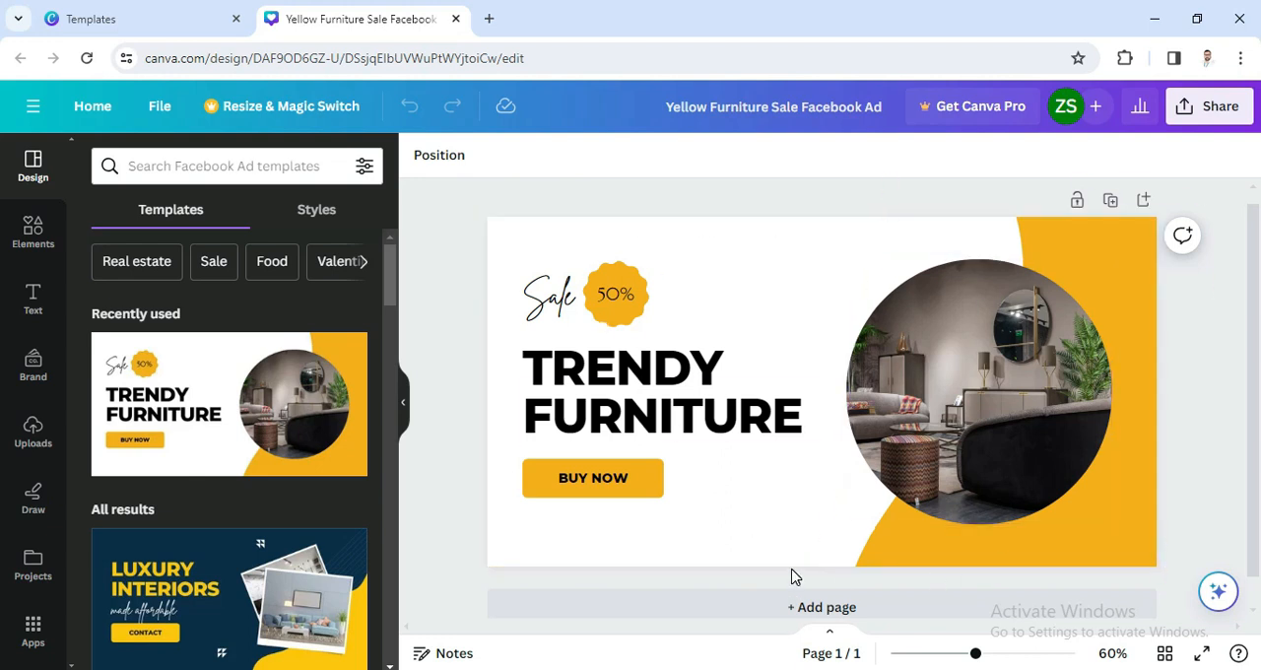
Step: Recolor the yellow shape behind the circular photo with the dark green from the photo colors
click(915, 557)
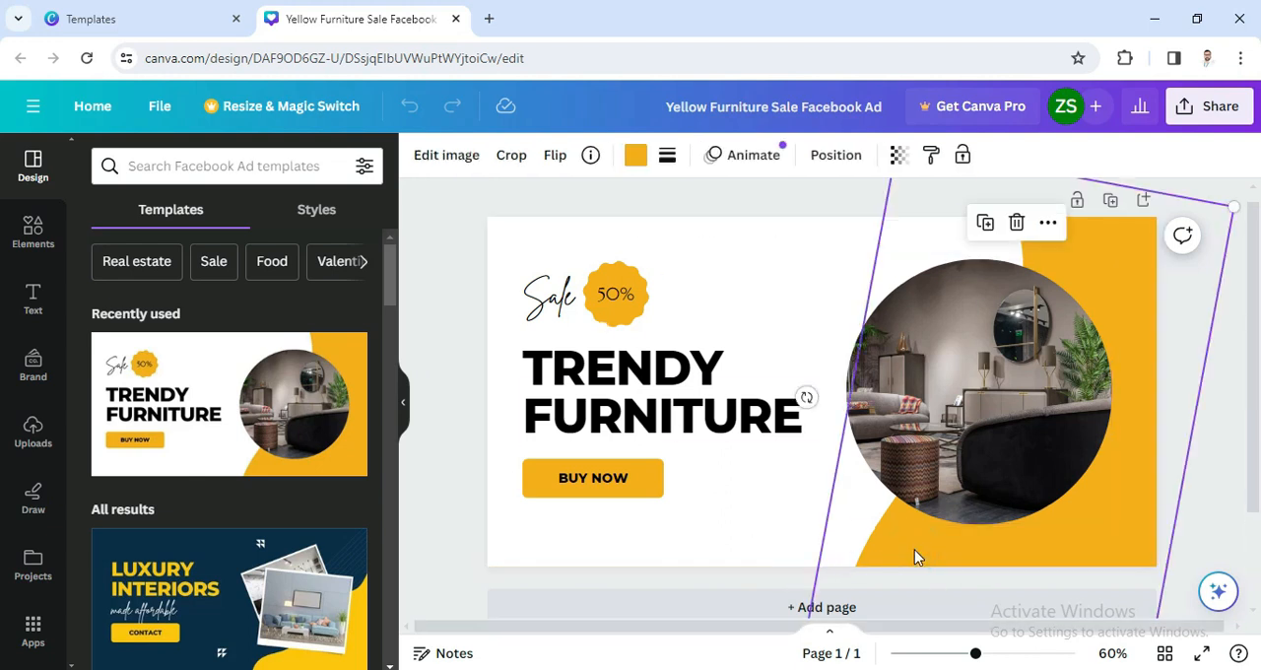
click(915, 481)
click(631, 482)
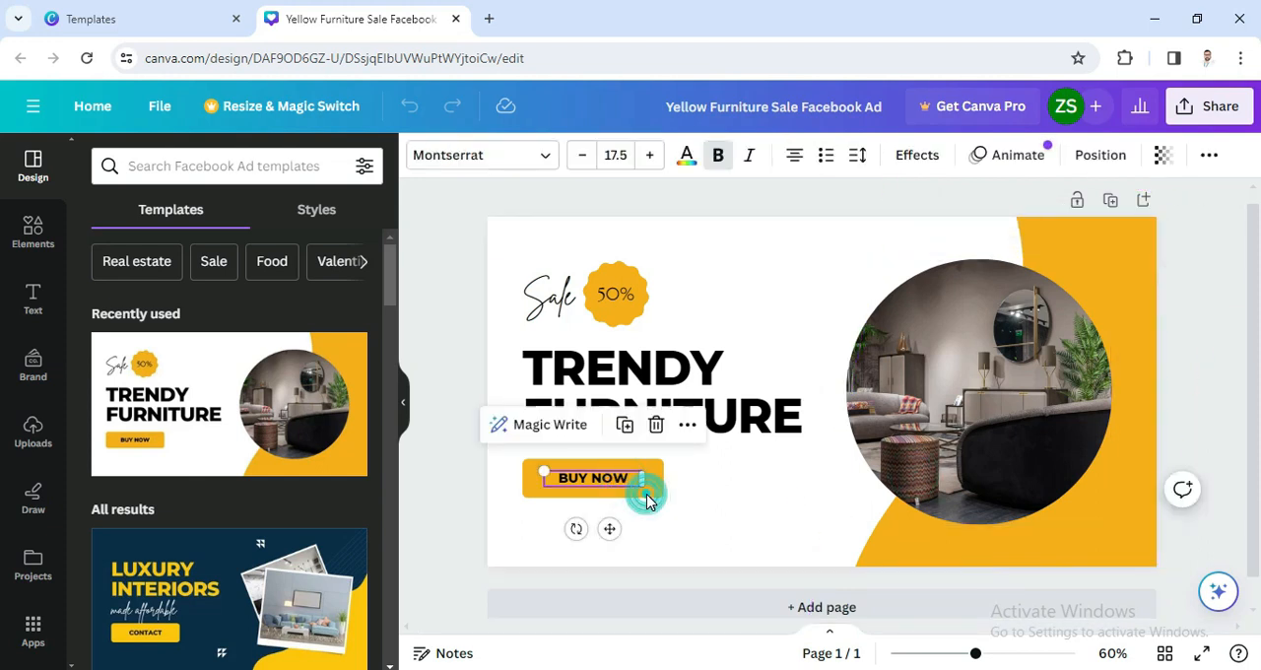
click(913, 554)
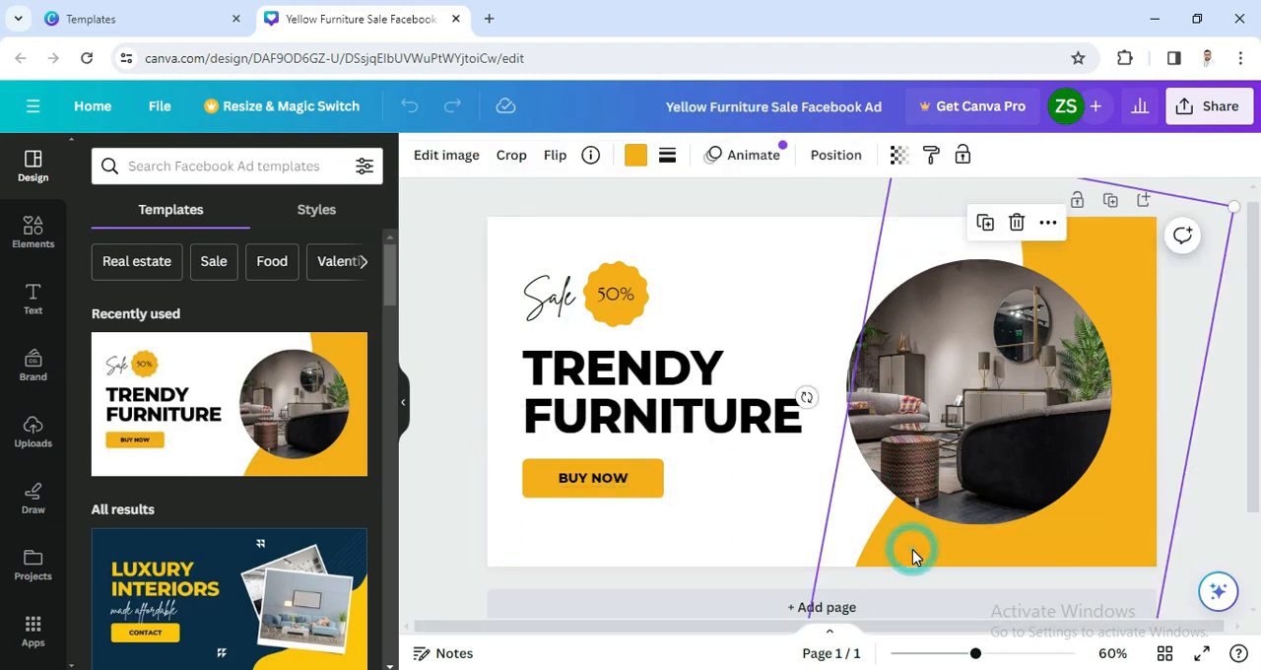
click(635, 155)
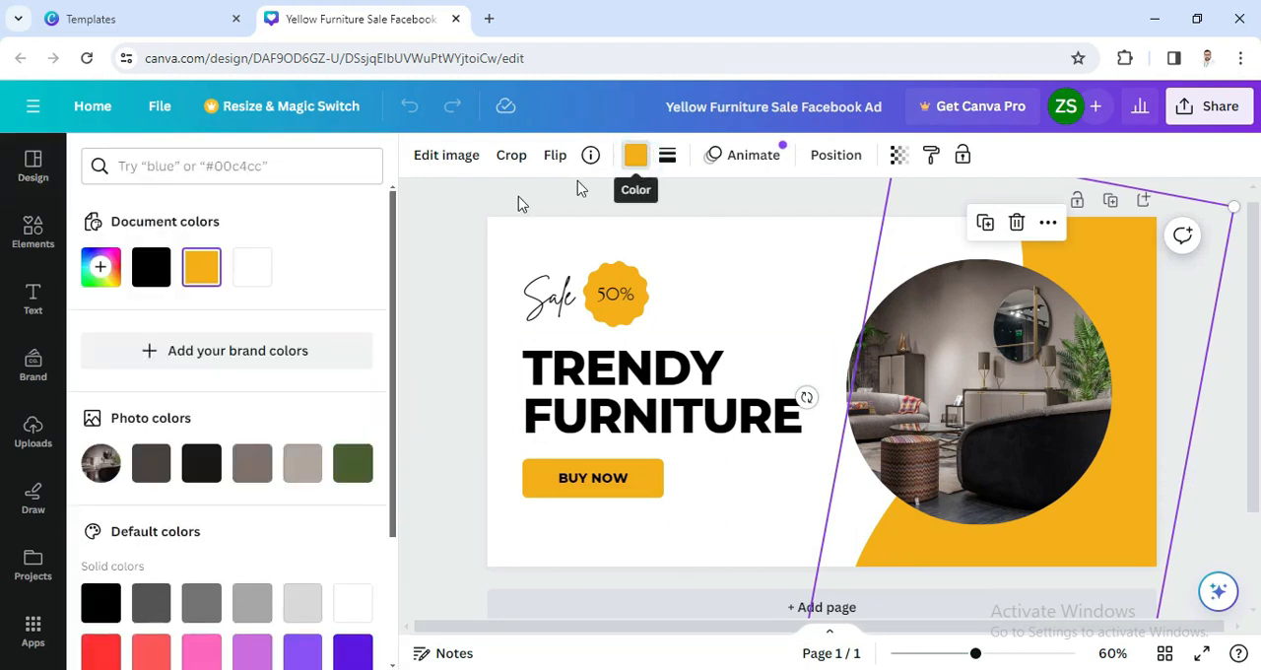
click(257, 469)
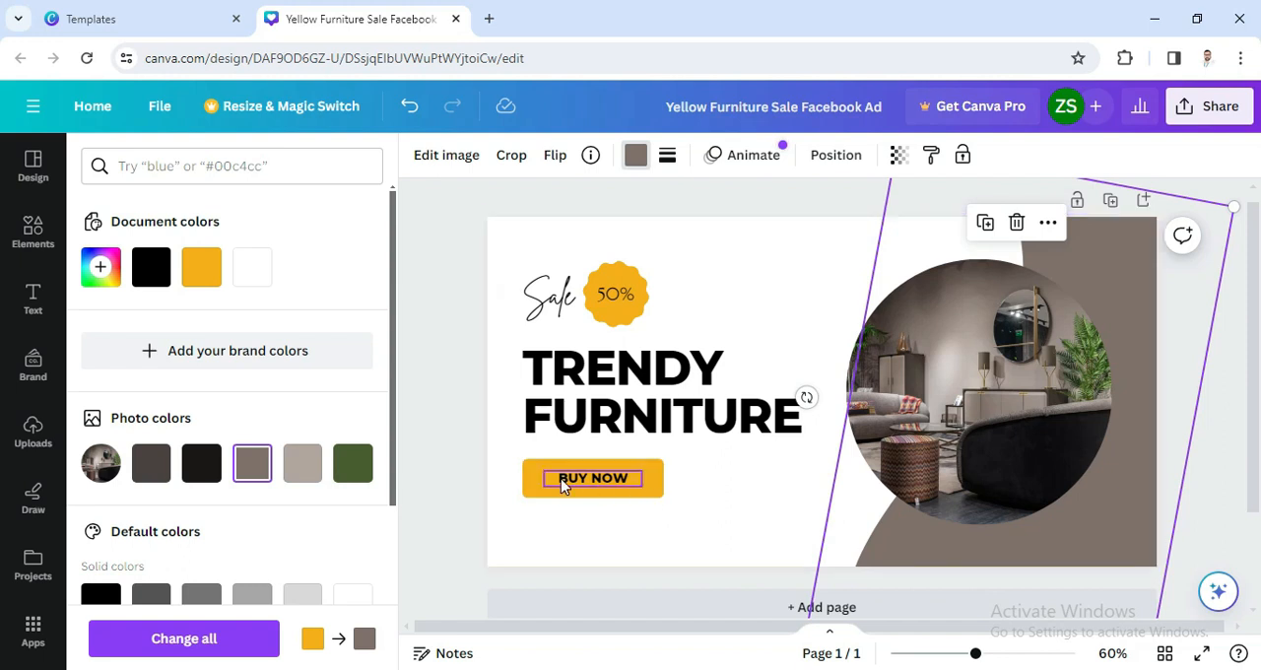
click(354, 467)
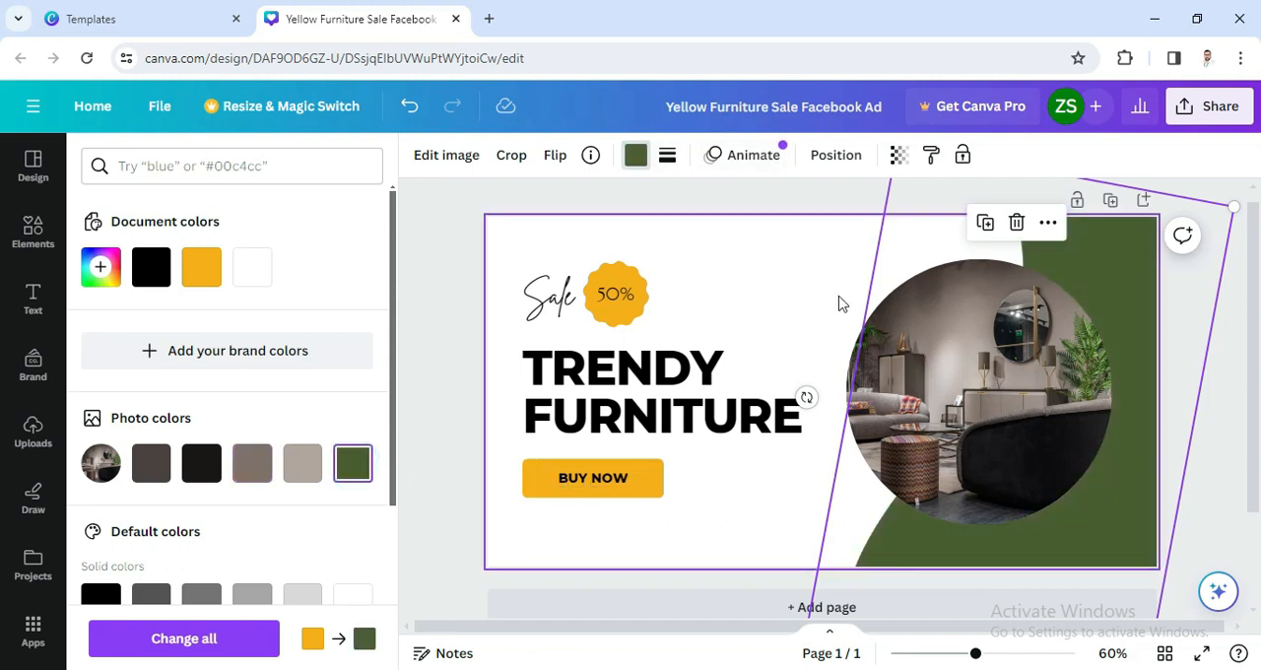
Step: Upload the image file "framework" from the Logo & images folder to the Canva uploads
click(938, 379)
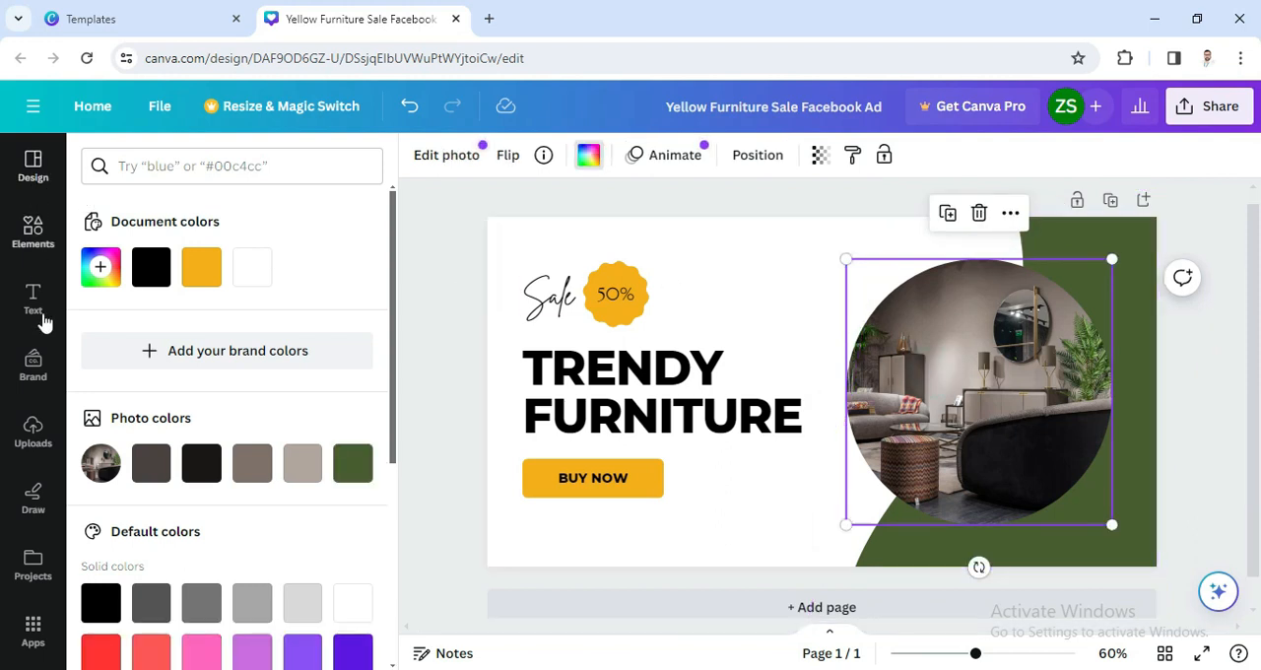
click(33, 432)
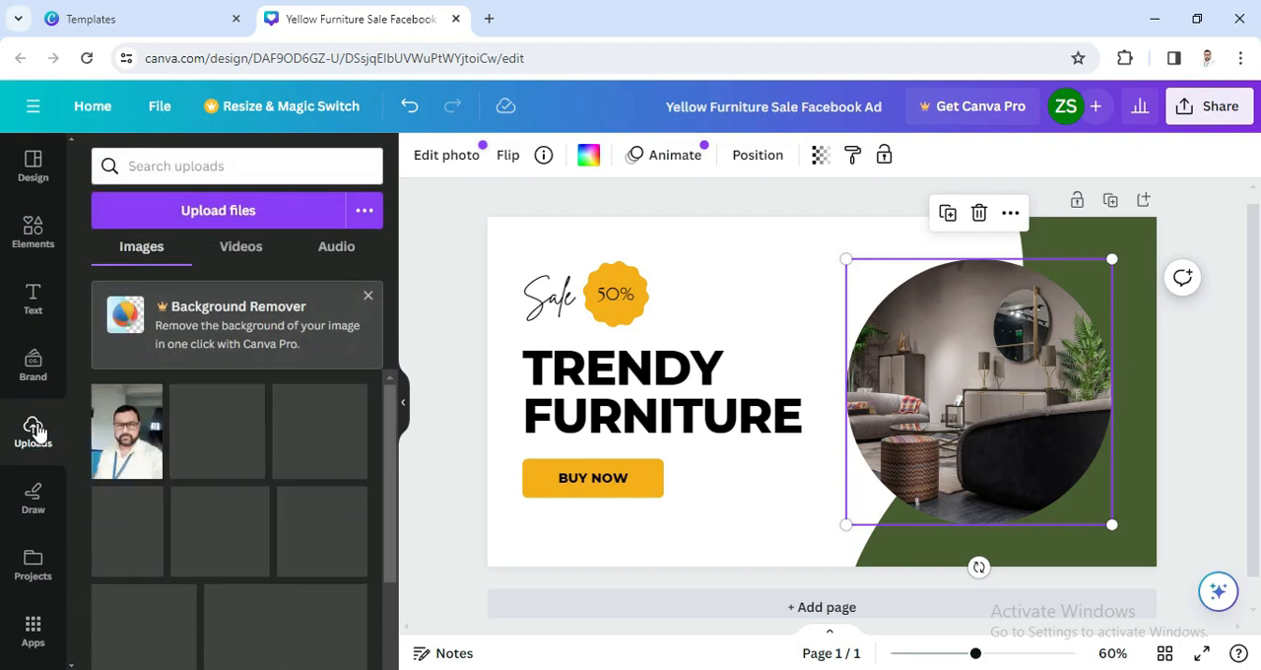
click(237, 214)
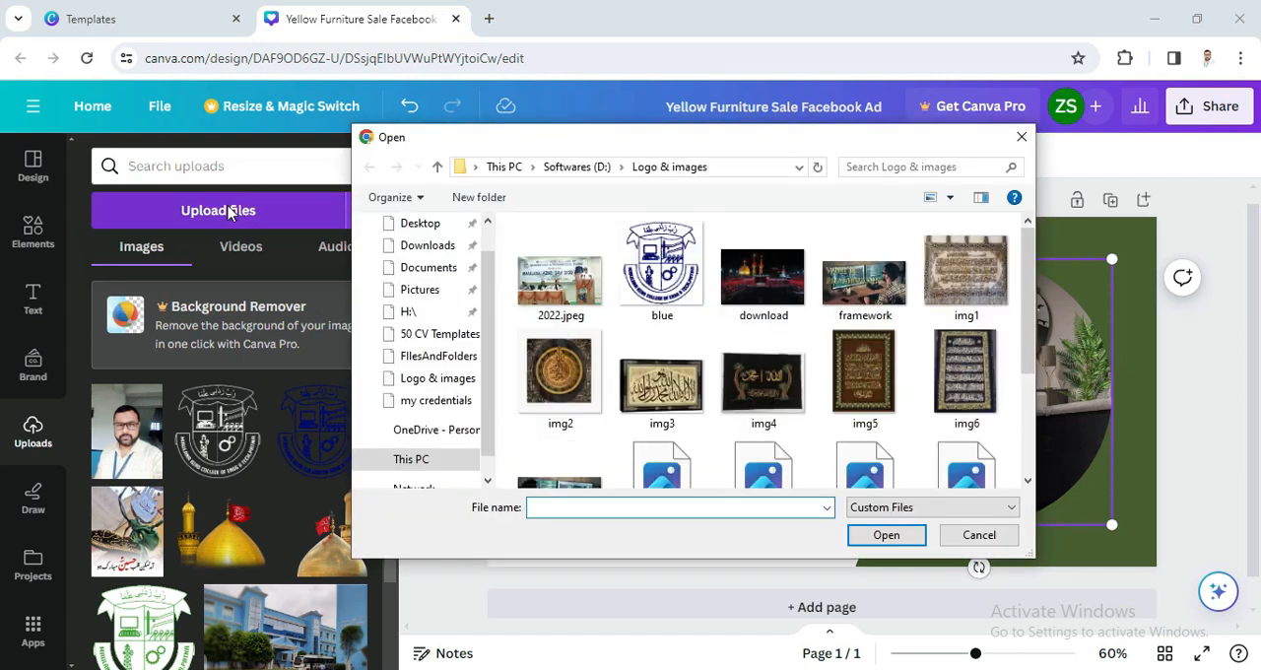
scroll(857, 411, down, 2)
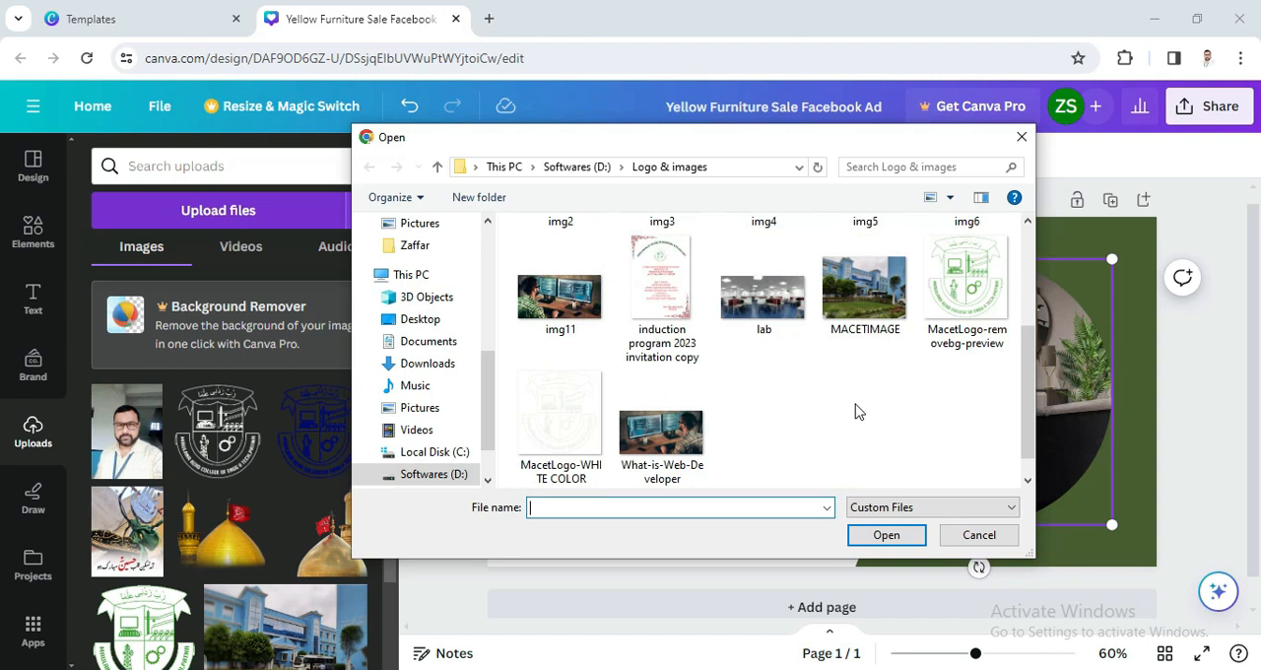
scroll(857, 412, up, 2)
scroll(857, 412, down, 2)
scroll(857, 412, up, 2)
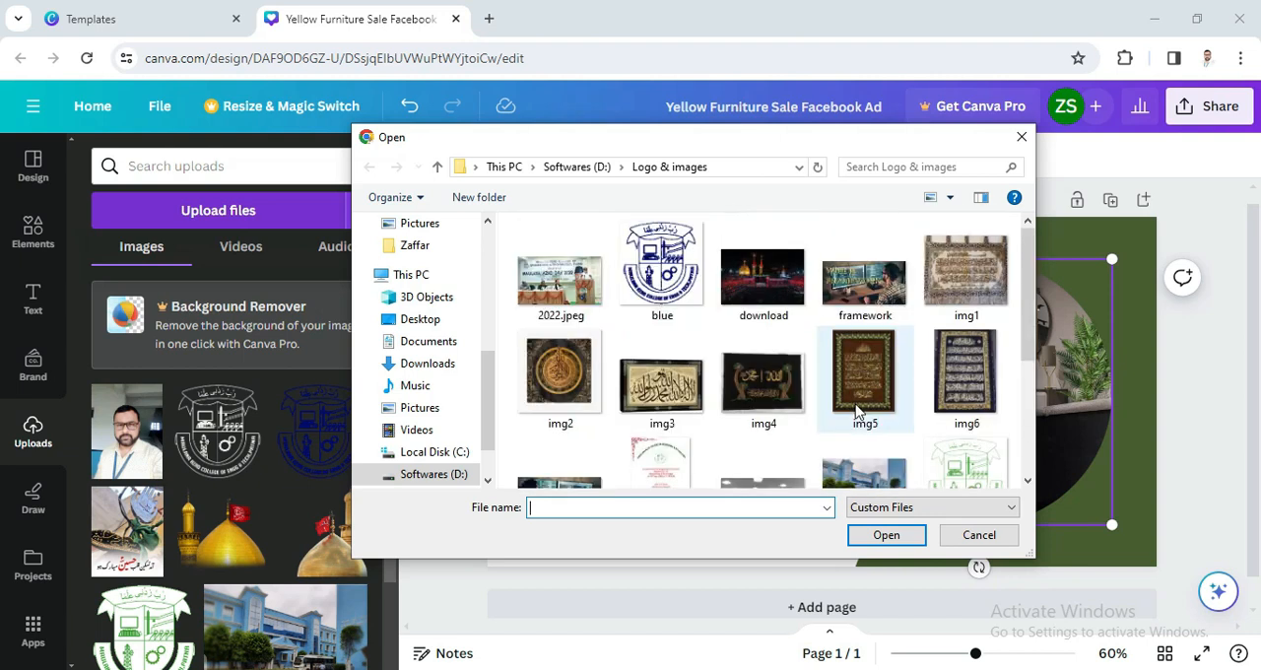
click(863, 295)
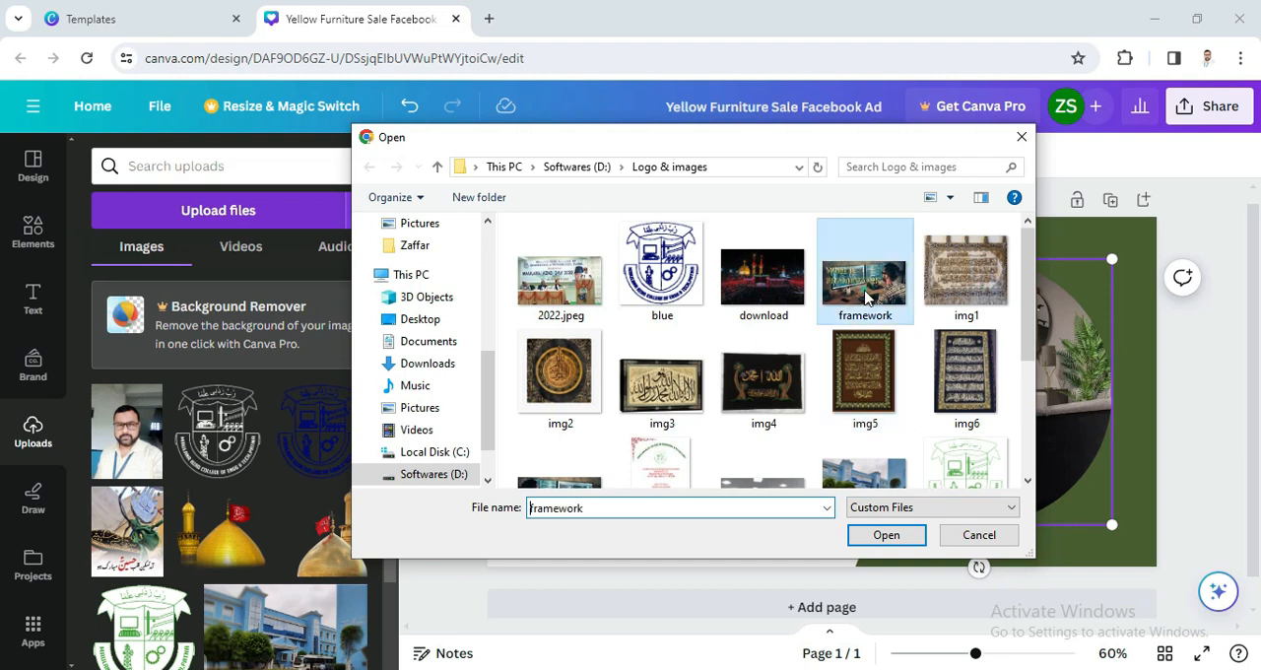
click(884, 539)
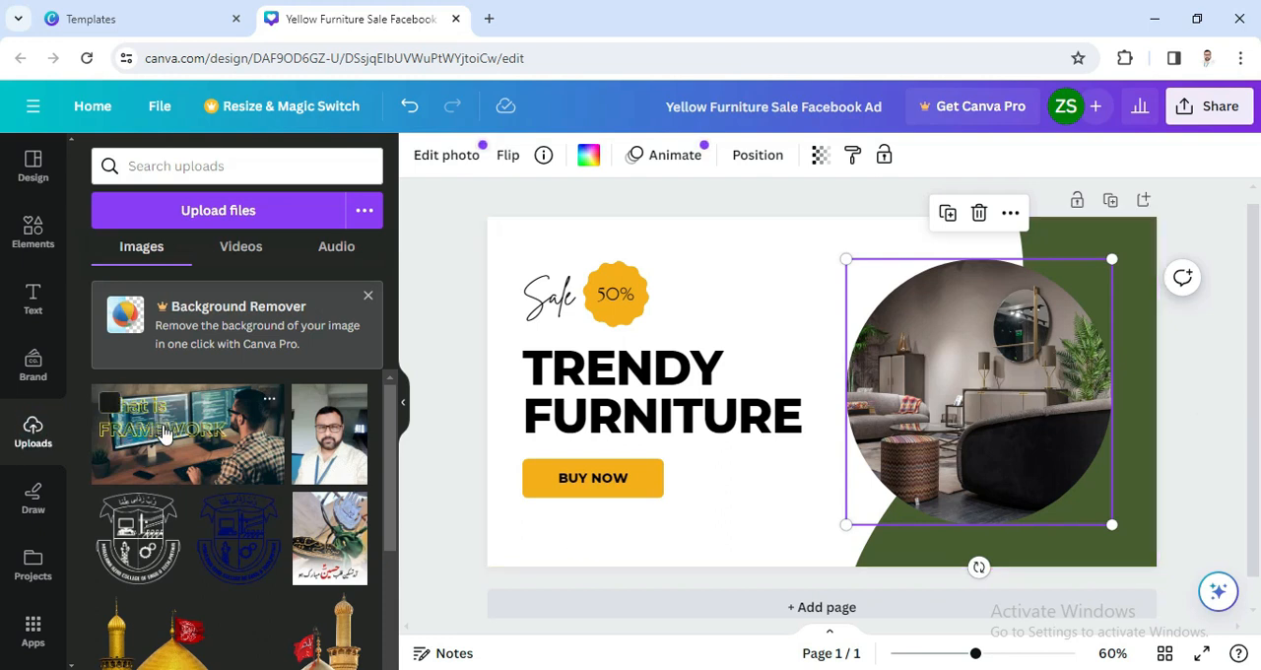
Step: Add the uploaded framework image to the design and drop it into the circular frame, replacing the furniture photo
click(163, 434)
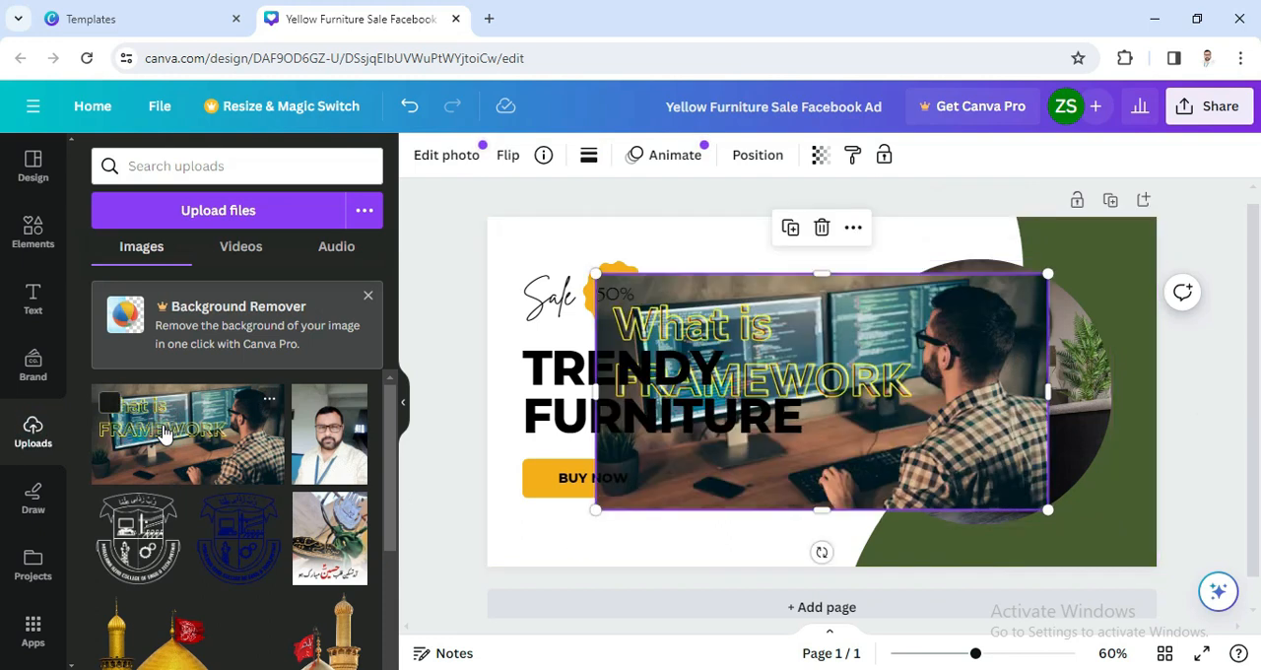
drag(767, 422, 976, 404)
click(774, 519)
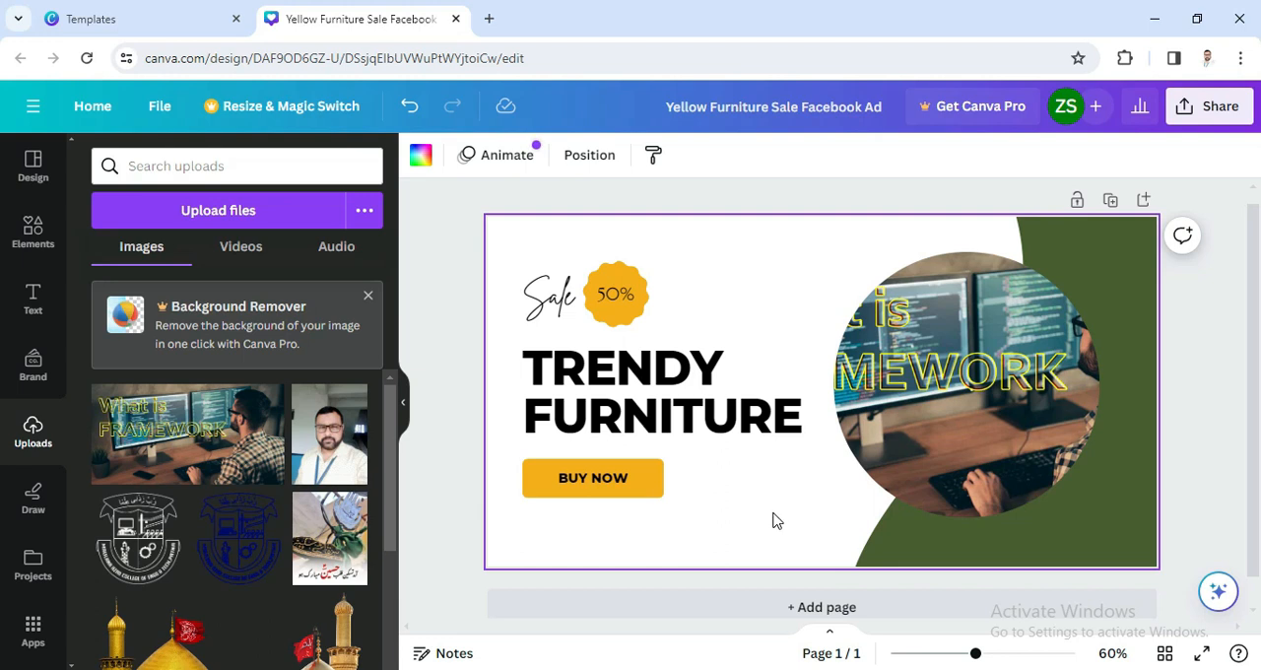
Step: Replace the heading word TRENDY with FACEBOOK
click(583, 407)
click(559, 380)
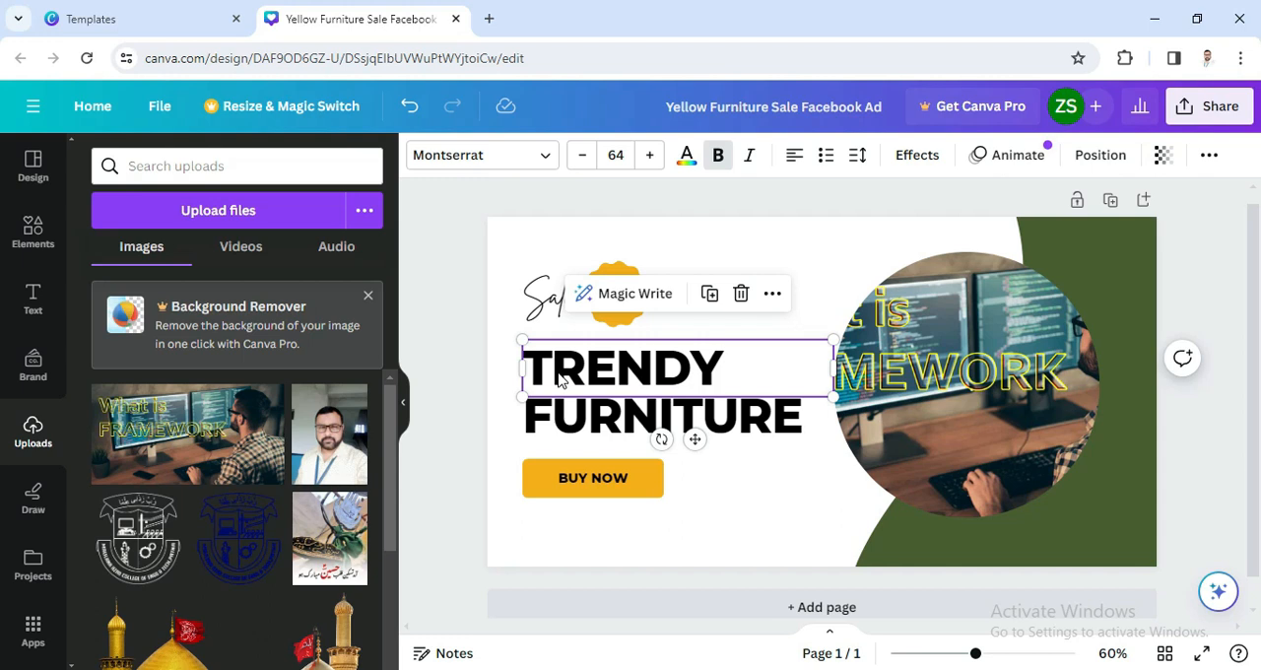
double_click(560, 373)
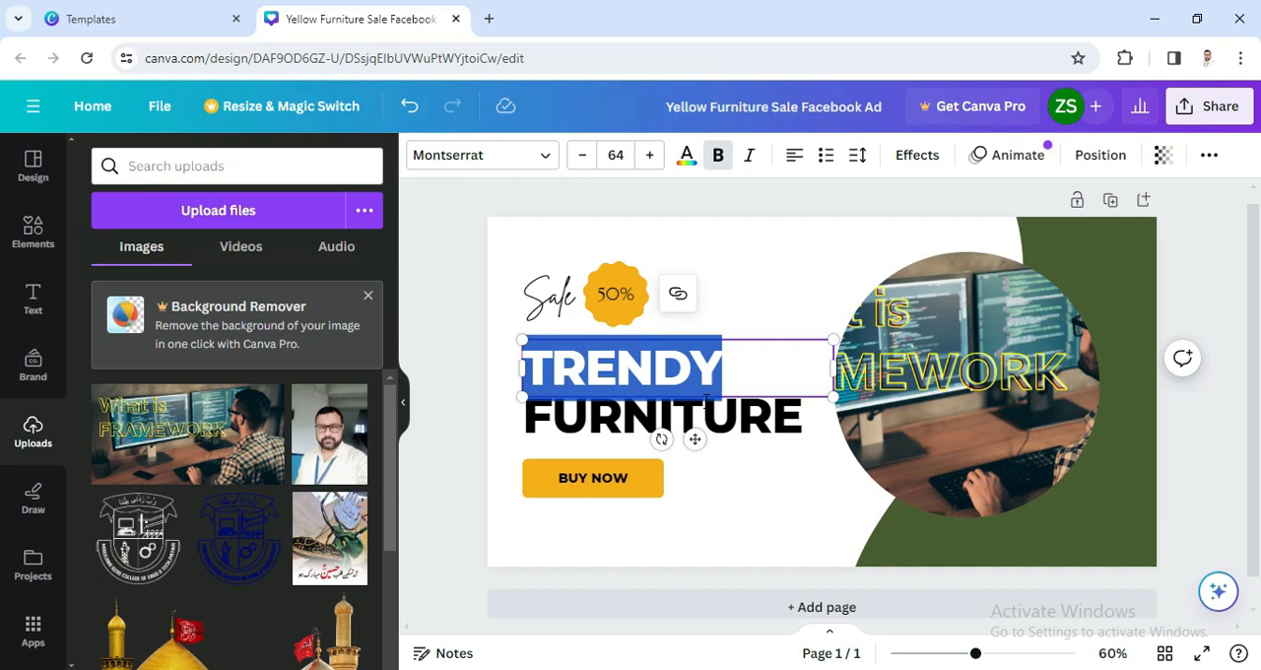
text(FACE)
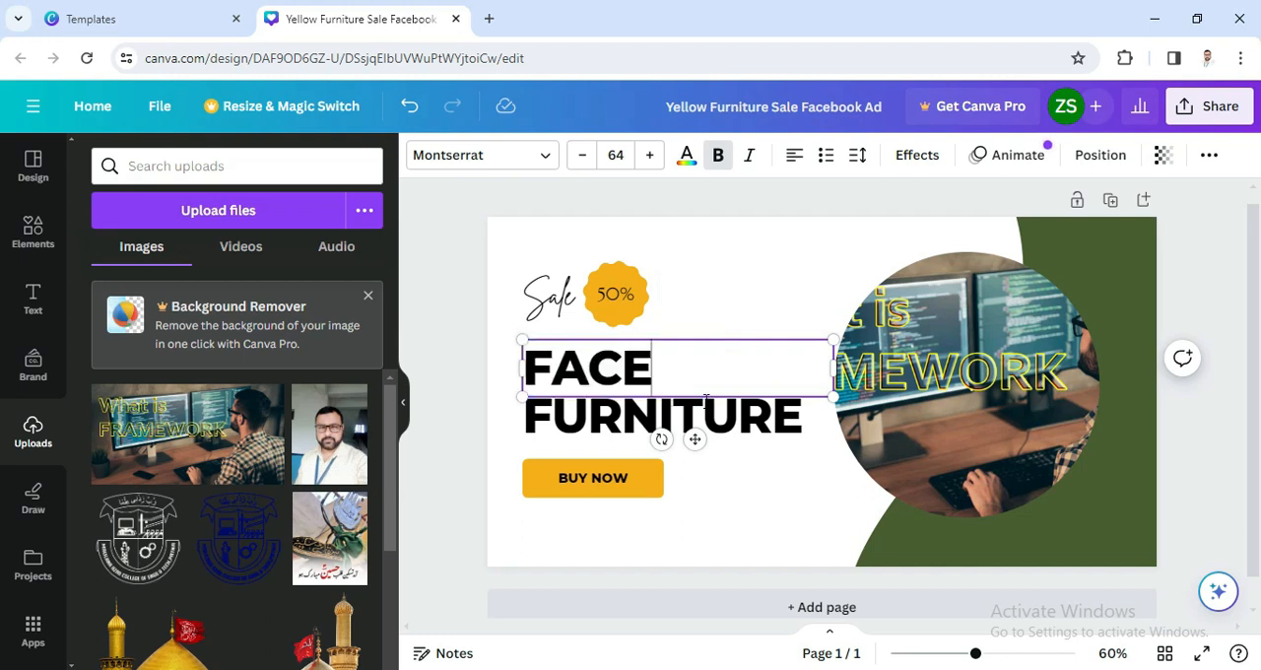
text(BOOK)
Step: Replace the heading word FURNITURE with ADS
click(666, 422)
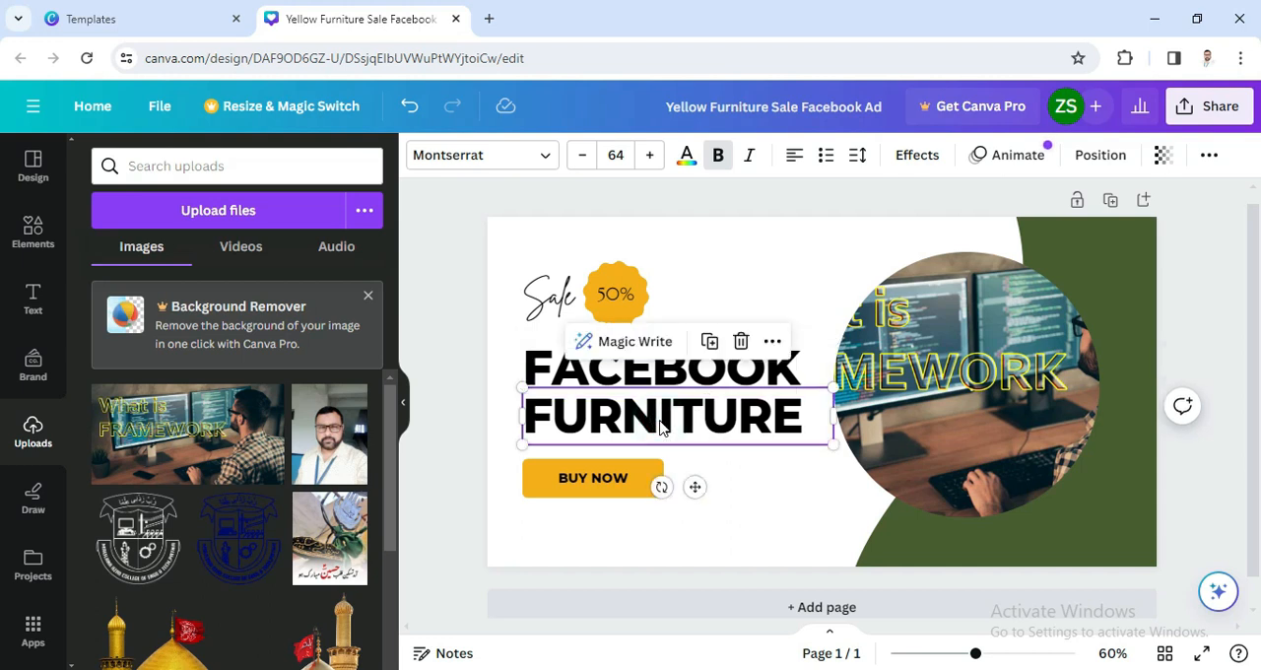
double_click(660, 426)
text(AD)
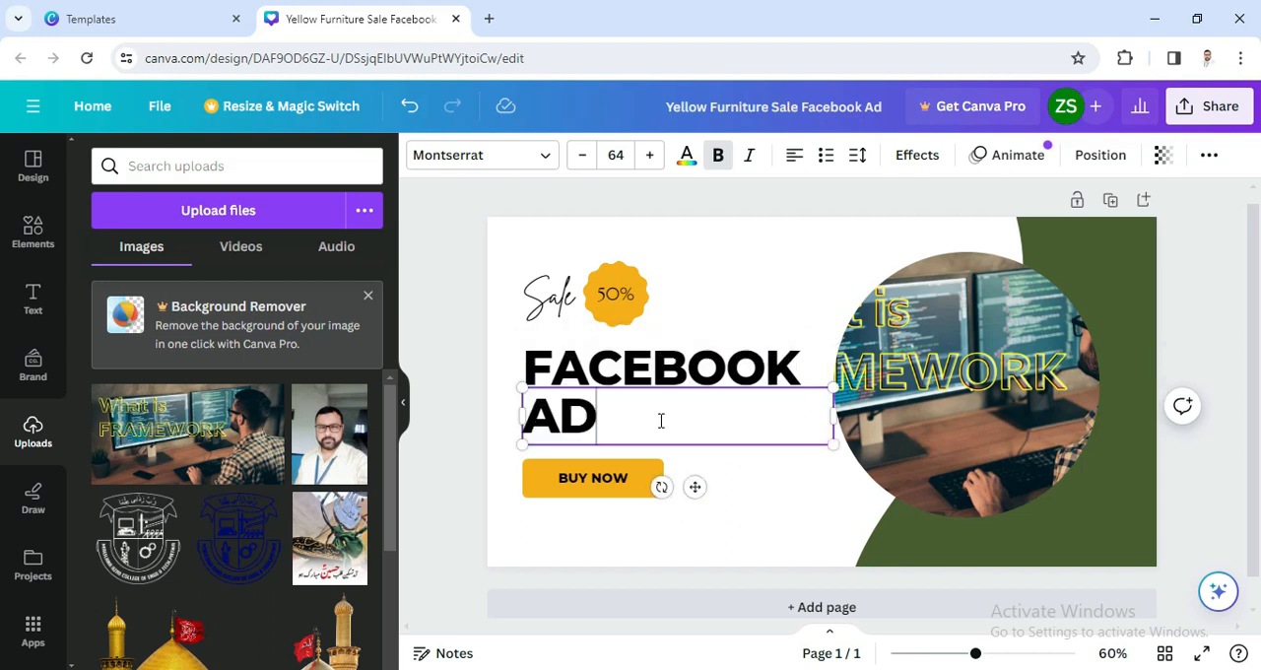
text(S)
Step: Set the FACEBOOK heading to size 62, try the Brittany font on it, and switch it to regular Montserrat
click(678, 379)
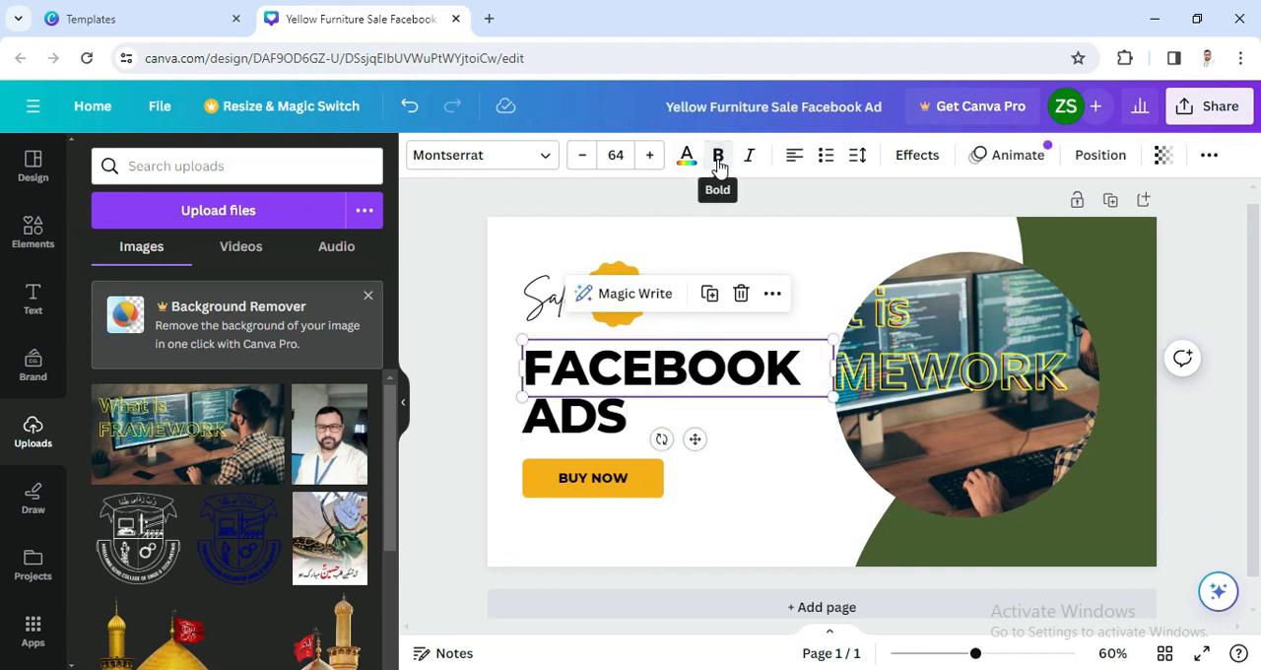
click(581, 162)
click(582, 163)
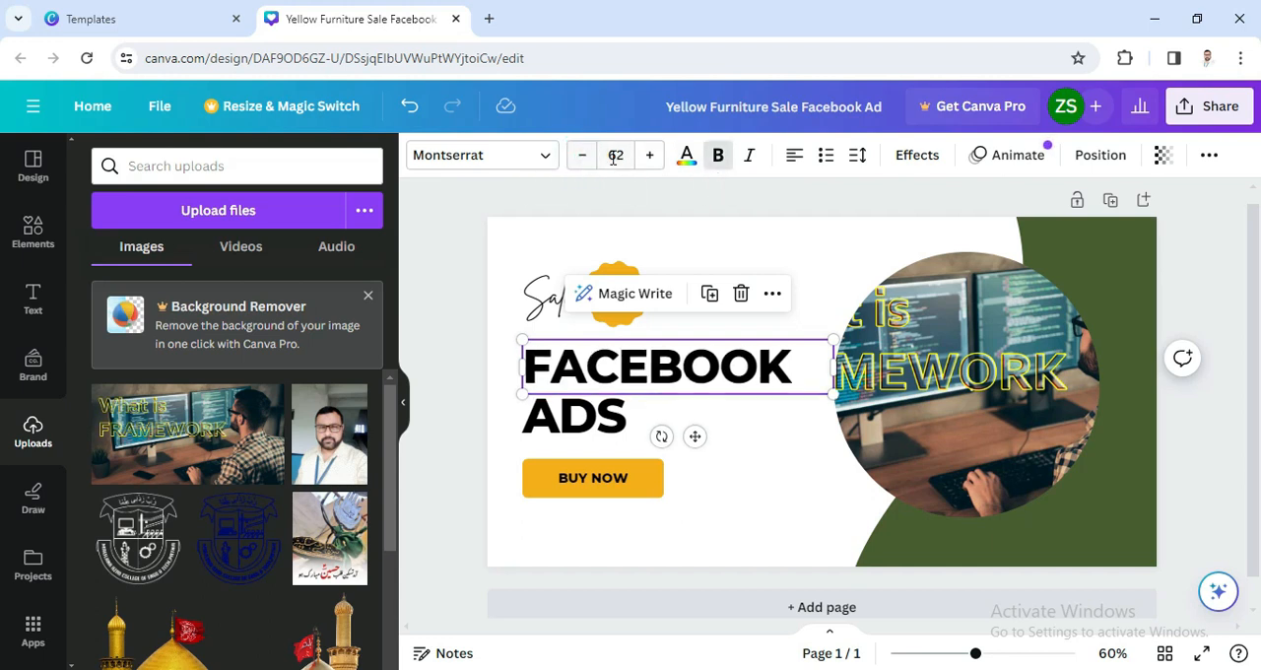
click(549, 161)
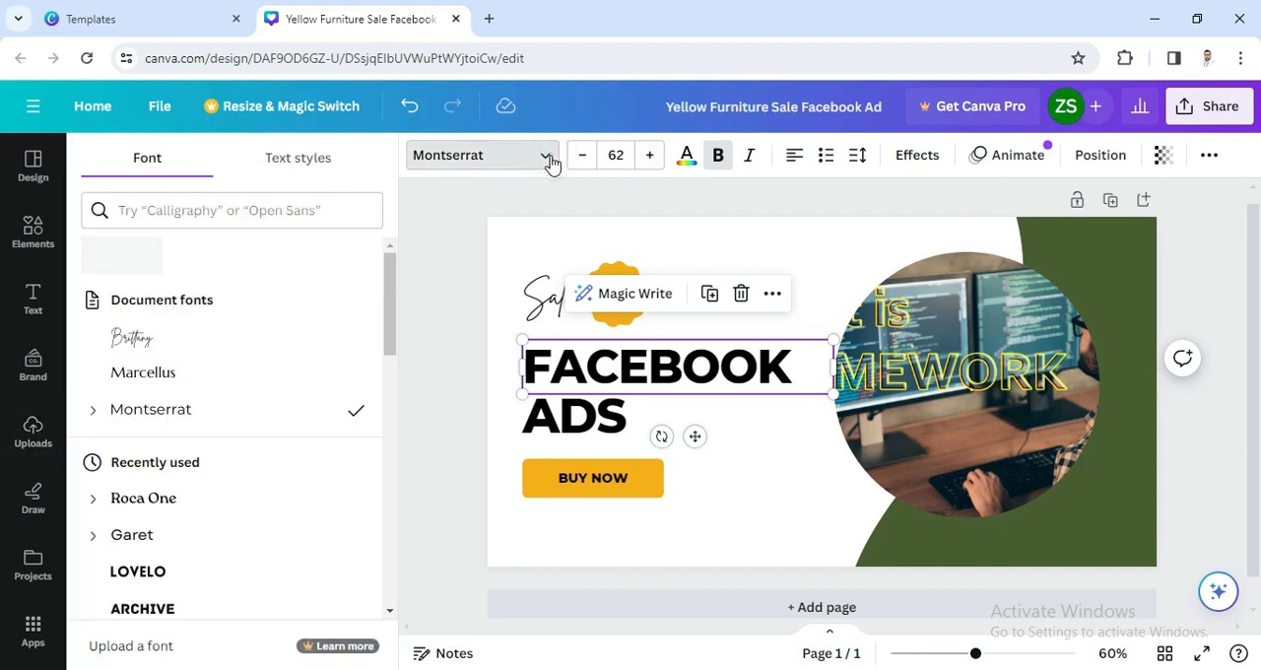
click(193, 344)
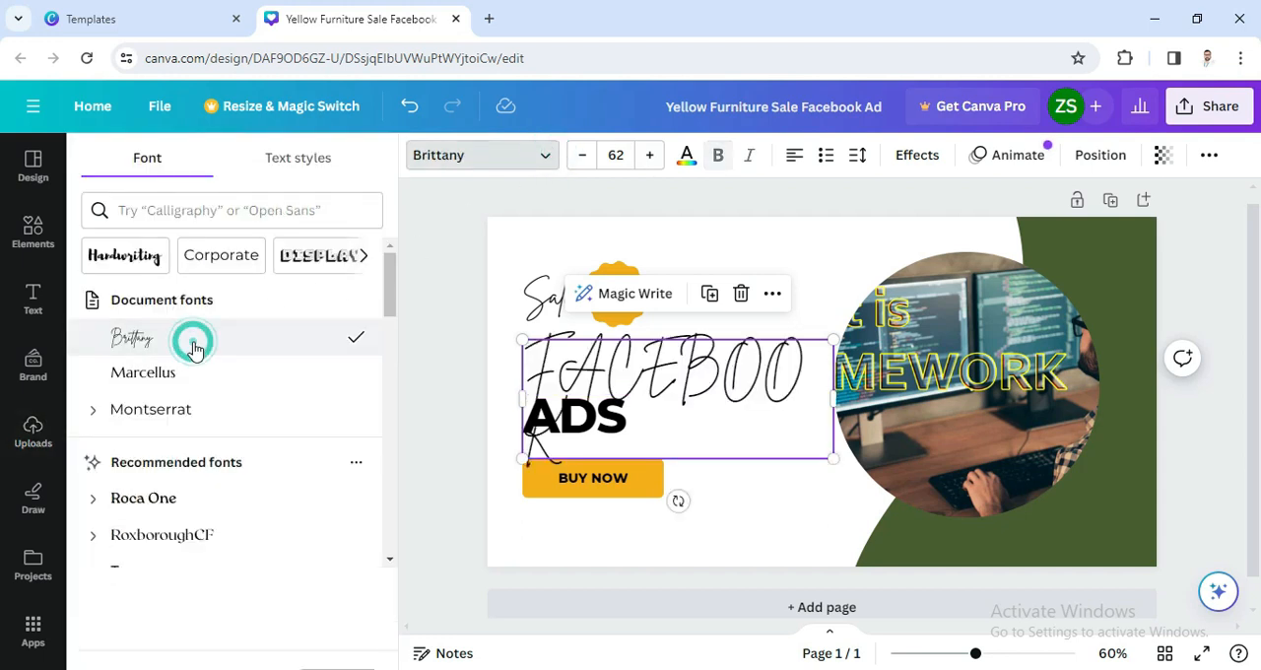
click(176, 410)
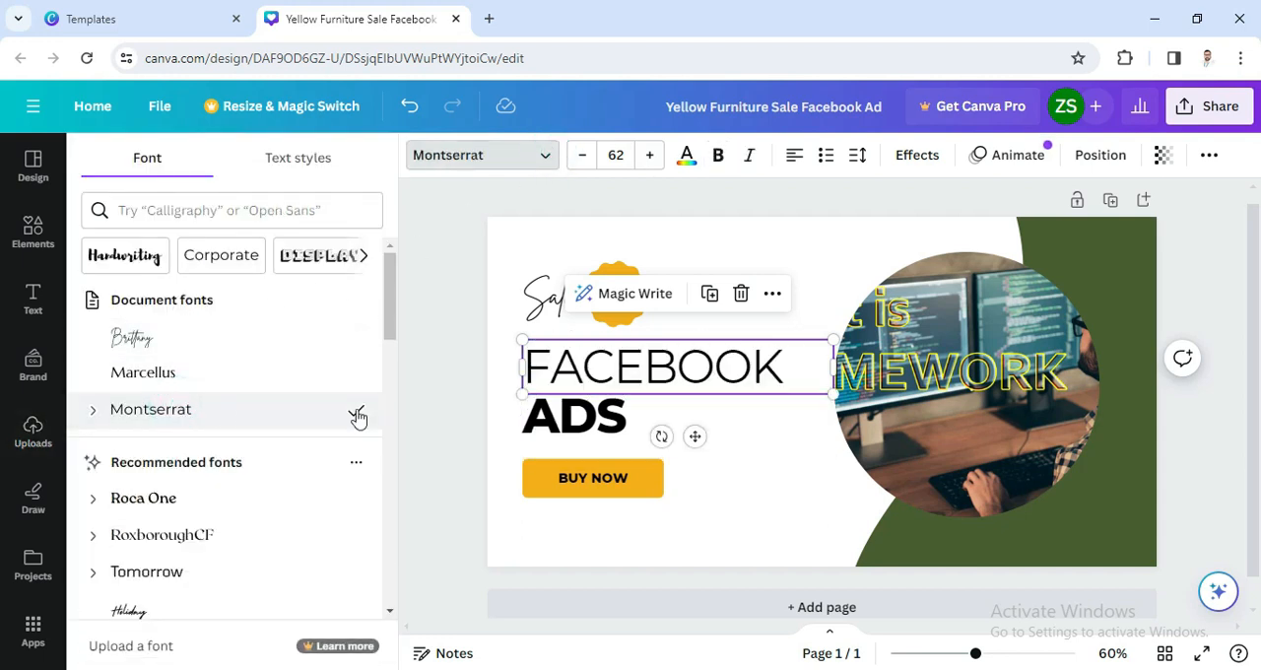
Step: Change the font of the heading word ADS to Marcellus
click(590, 416)
click(544, 160)
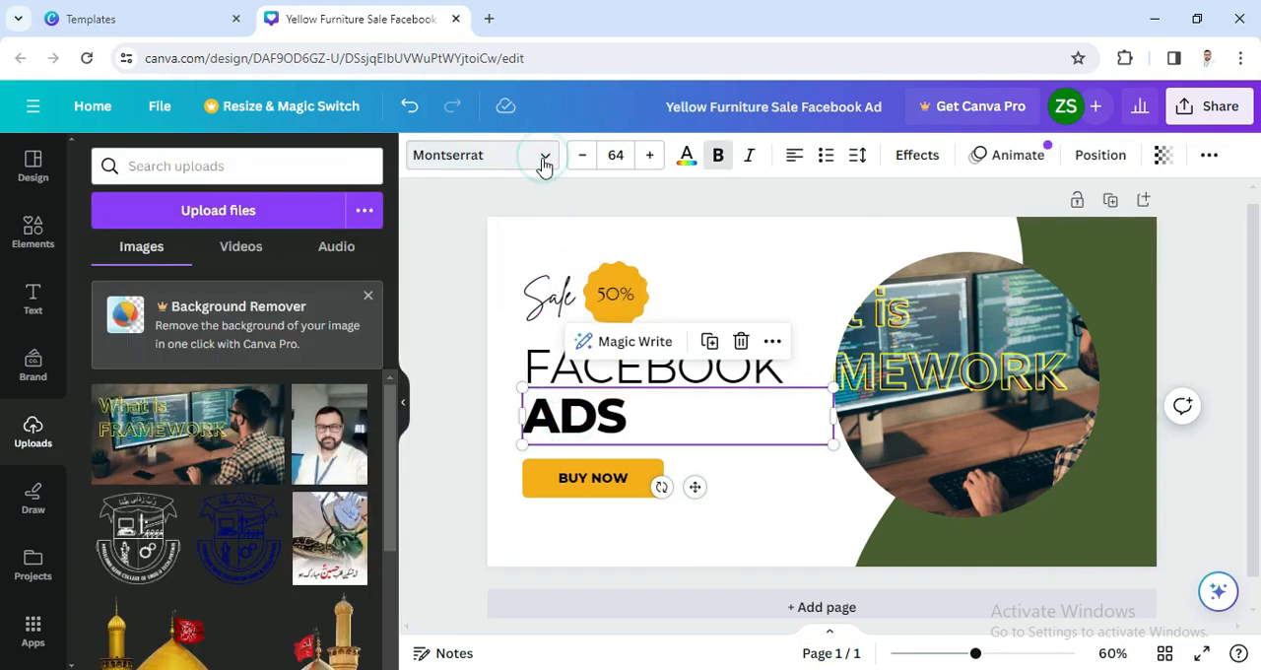
click(544, 160)
click(145, 415)
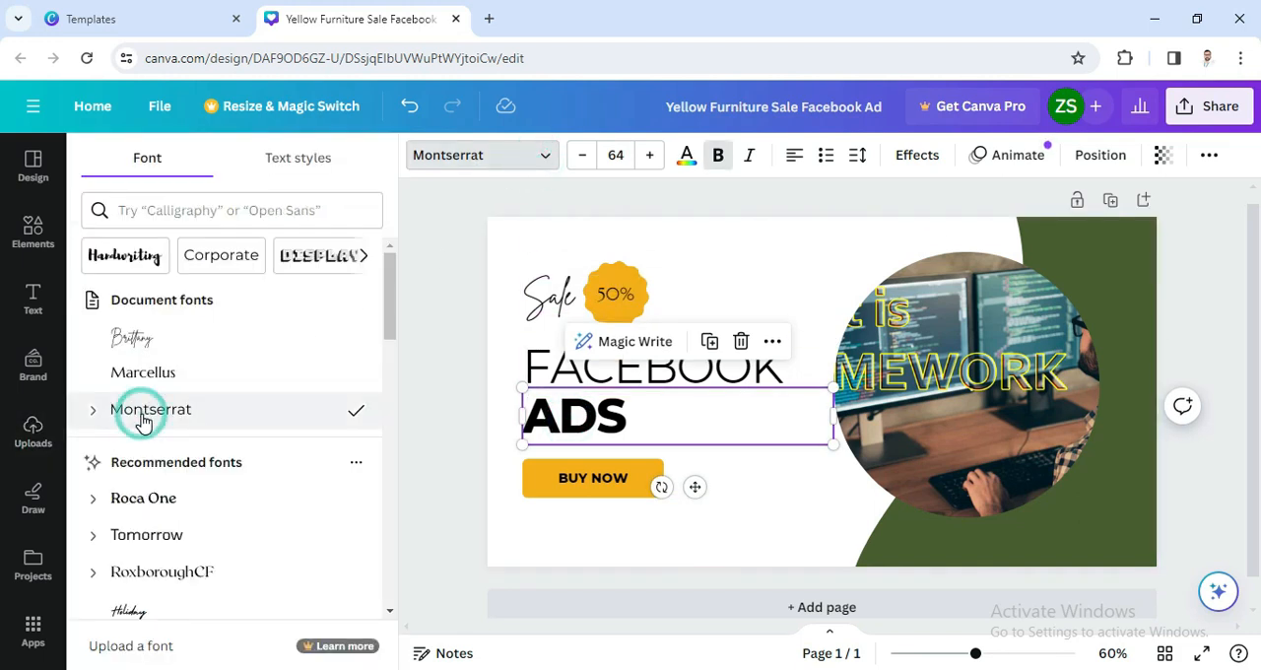
click(585, 428)
drag(636, 424, 509, 395)
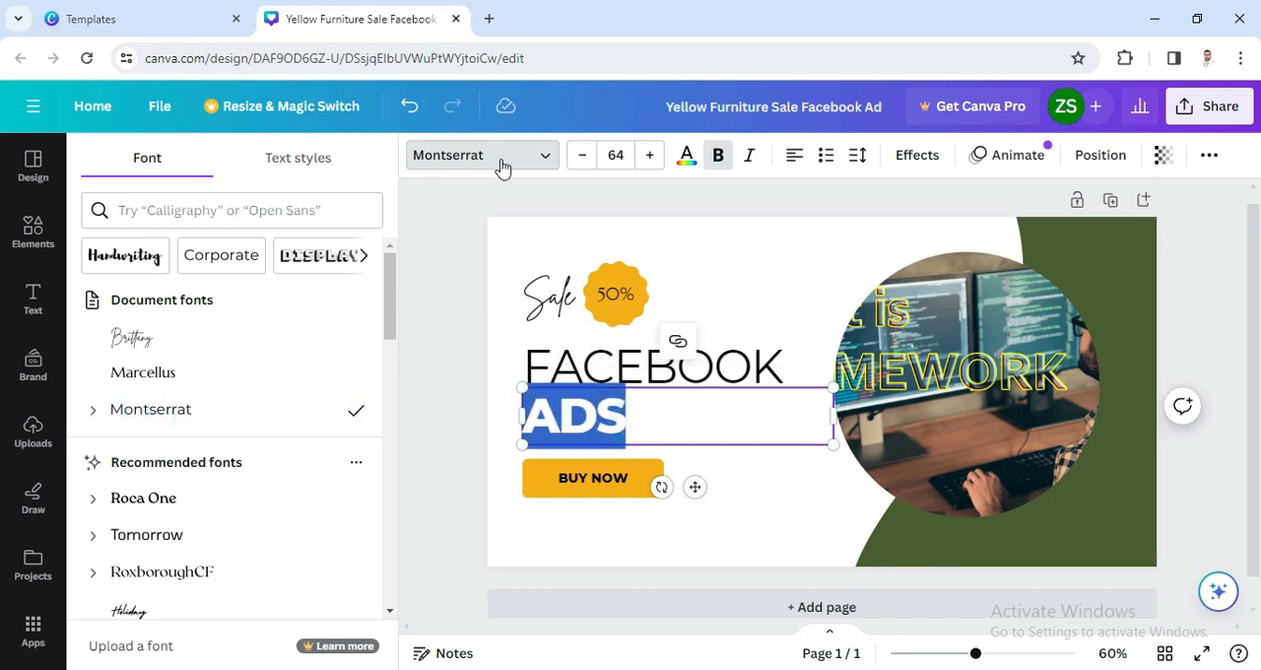
click(500, 165)
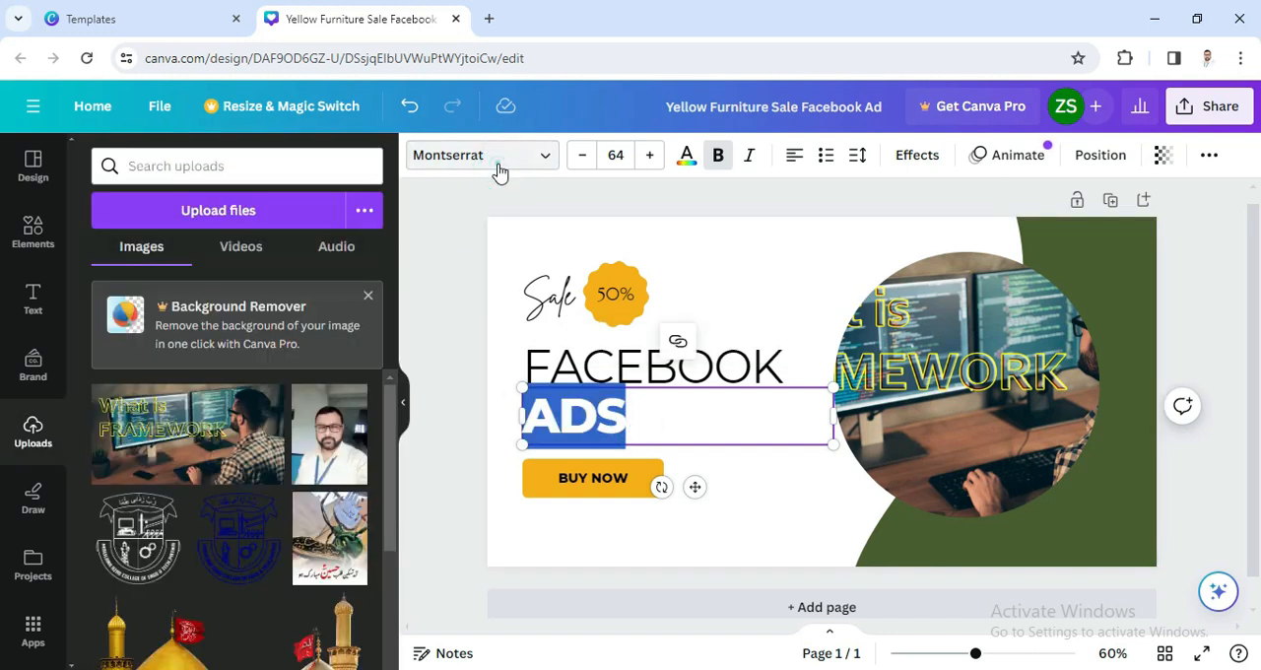
click(501, 170)
click(186, 386)
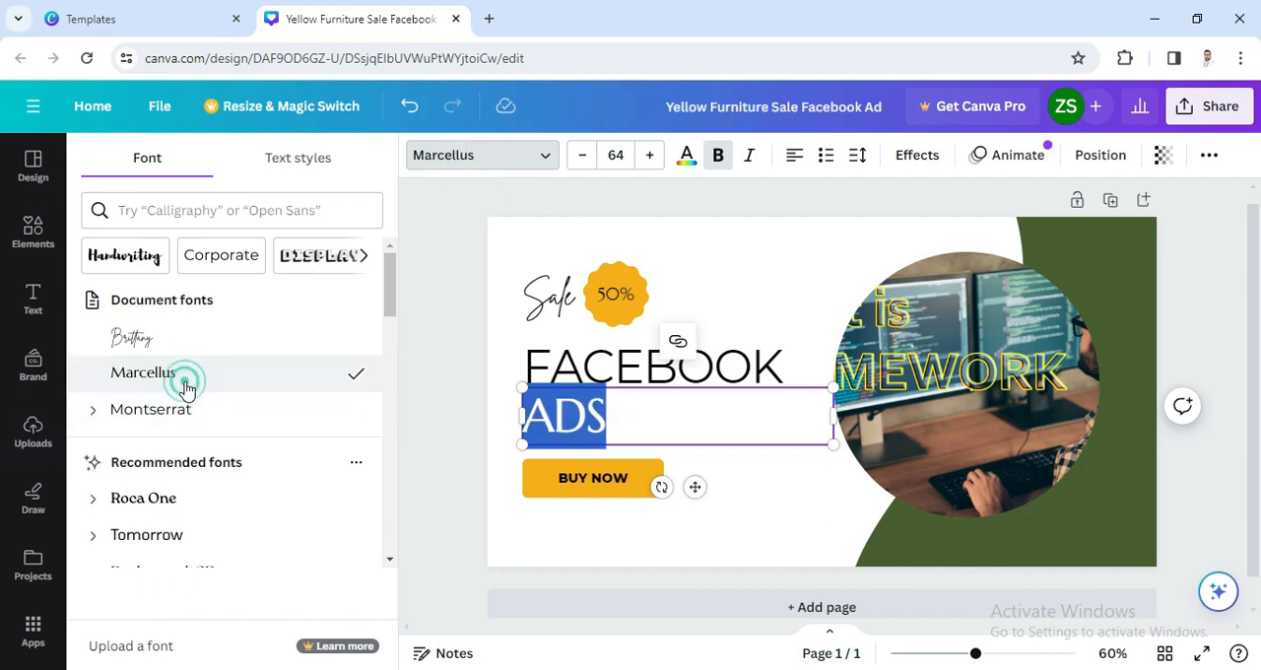
click(783, 483)
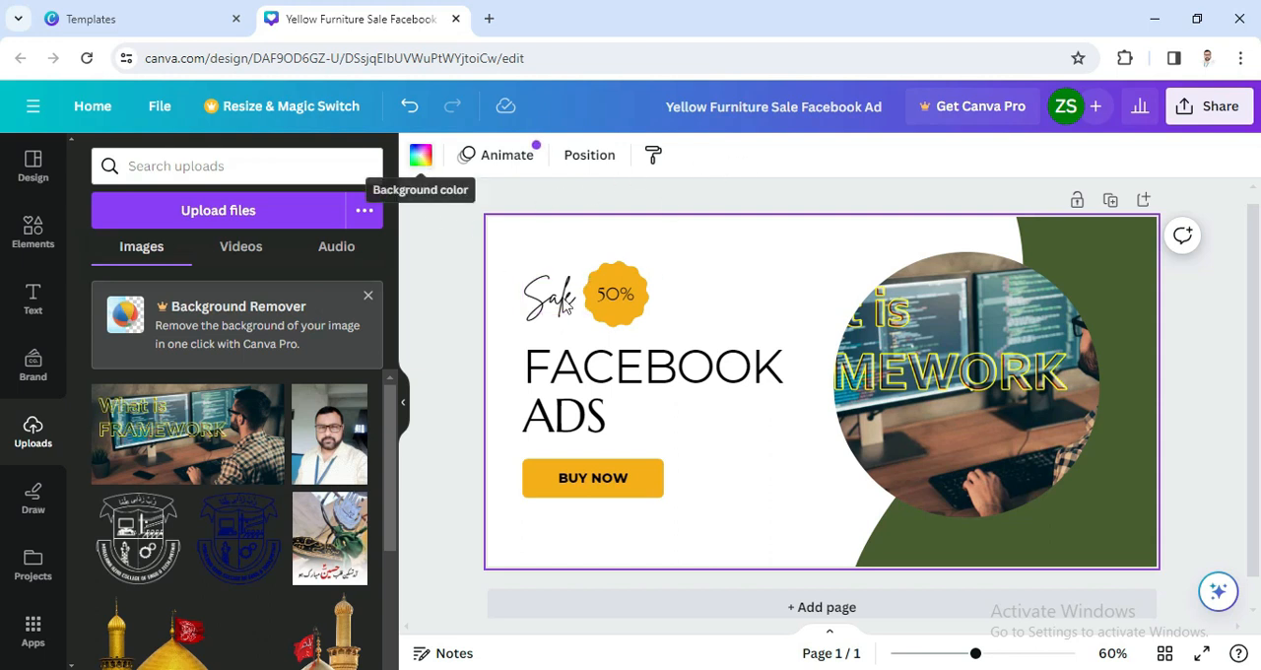
Step: Recolor both heading words, FACEBOOK and ADS, with bright red #ff3131
click(563, 366)
click(693, 160)
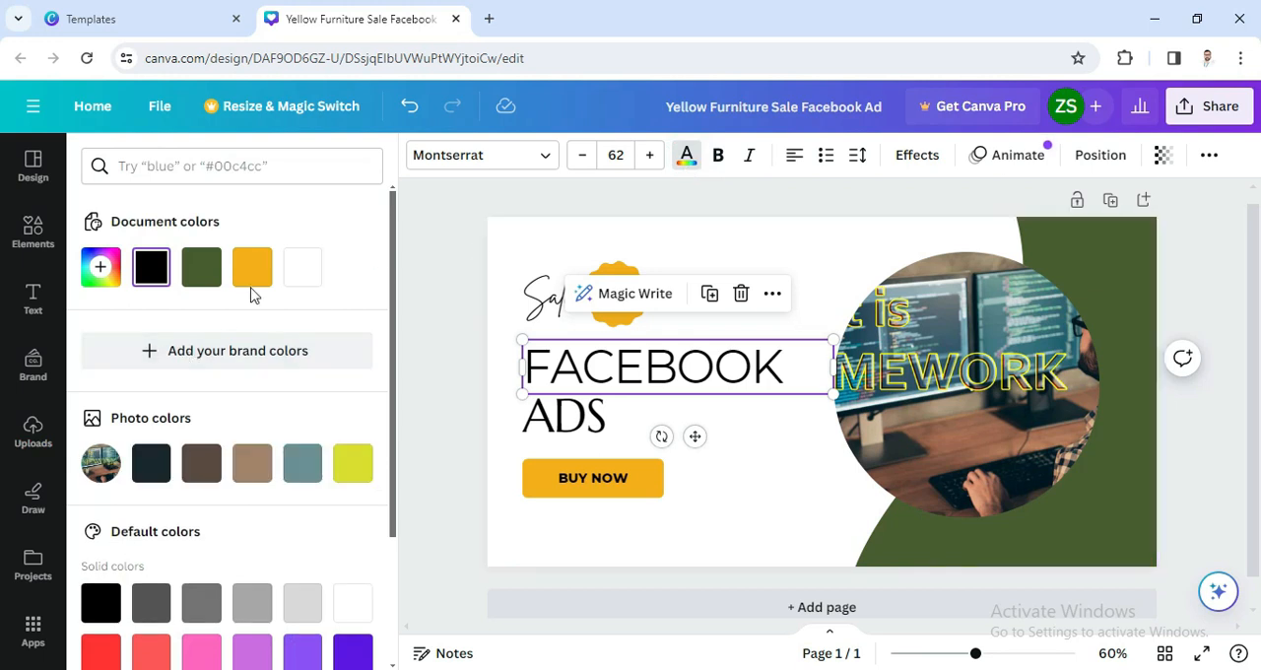
click(101, 652)
click(562, 418)
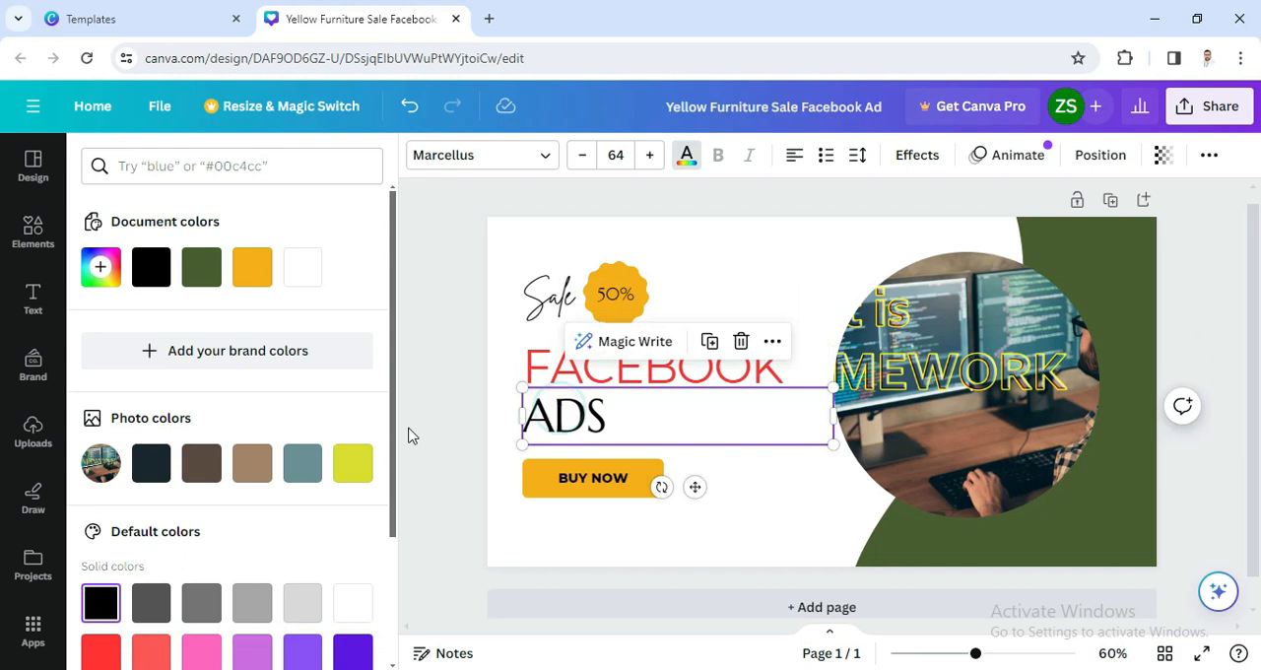
click(101, 650)
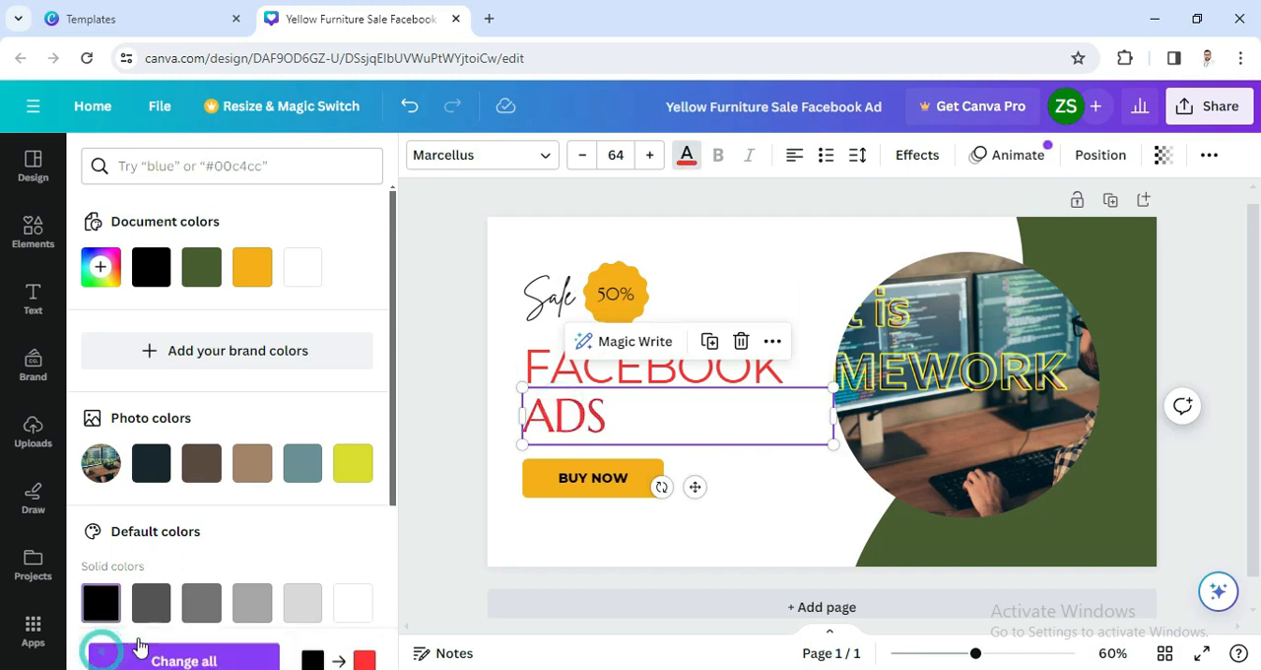
Step: Make the FACEBOOK heading bold and give it a Shadow effect in black
click(554, 373)
click(718, 163)
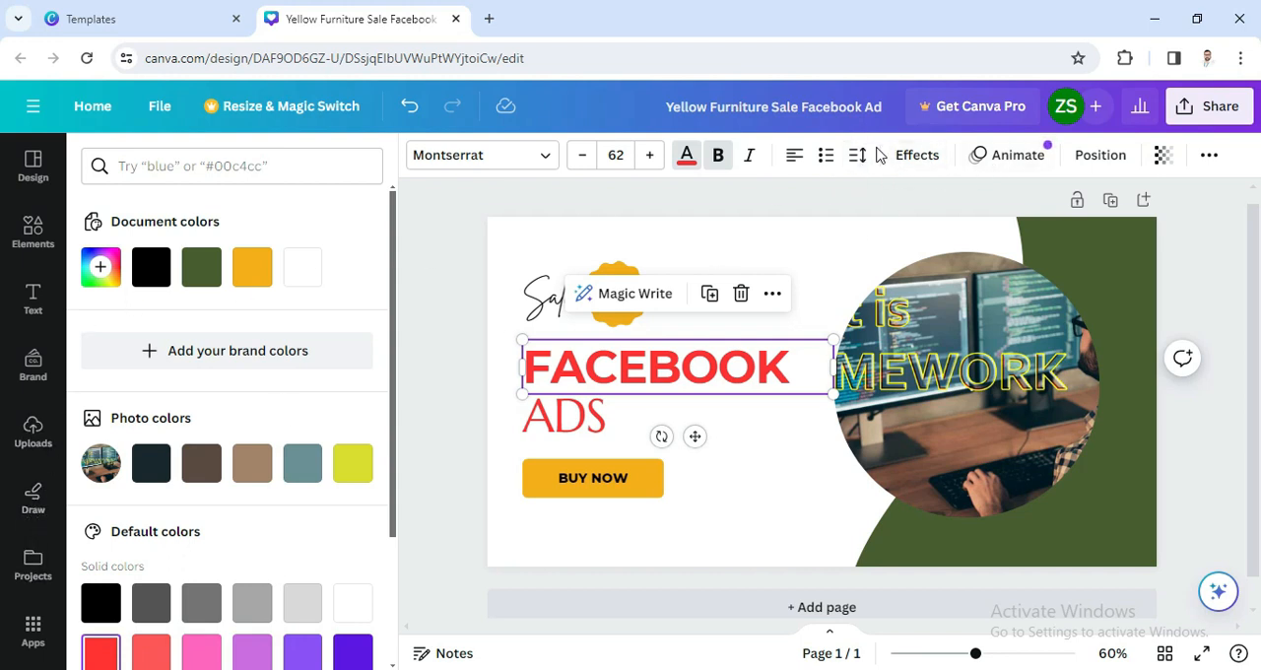
click(918, 158)
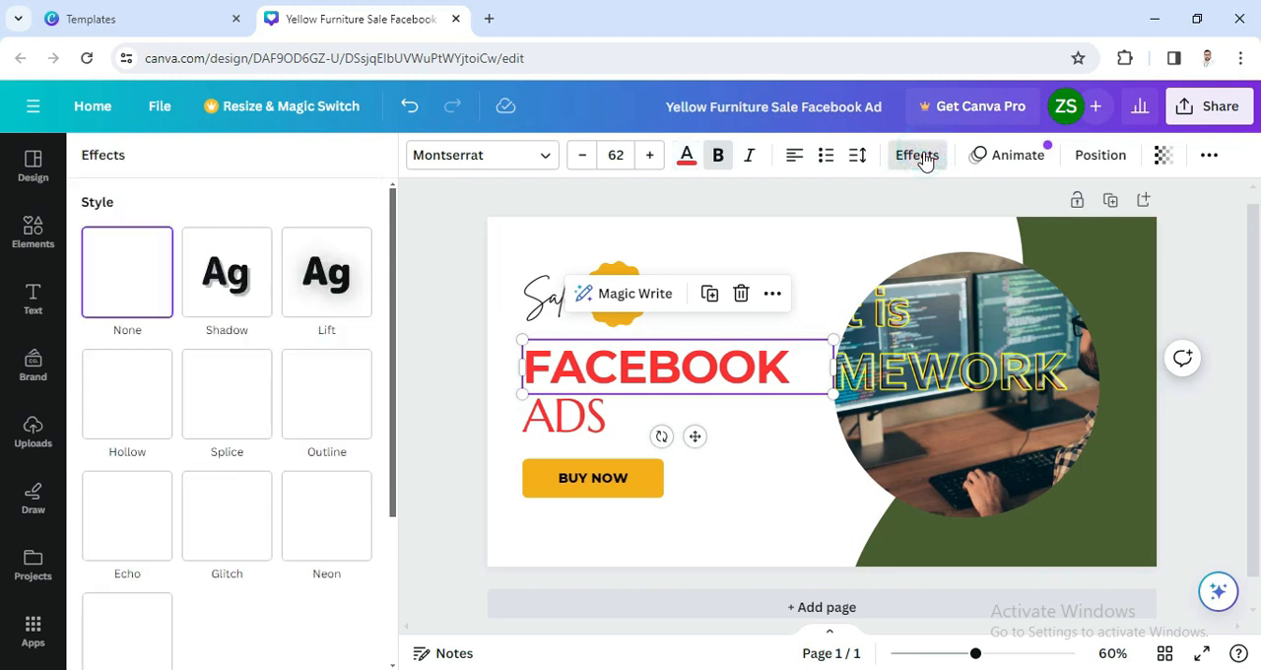
click(226, 293)
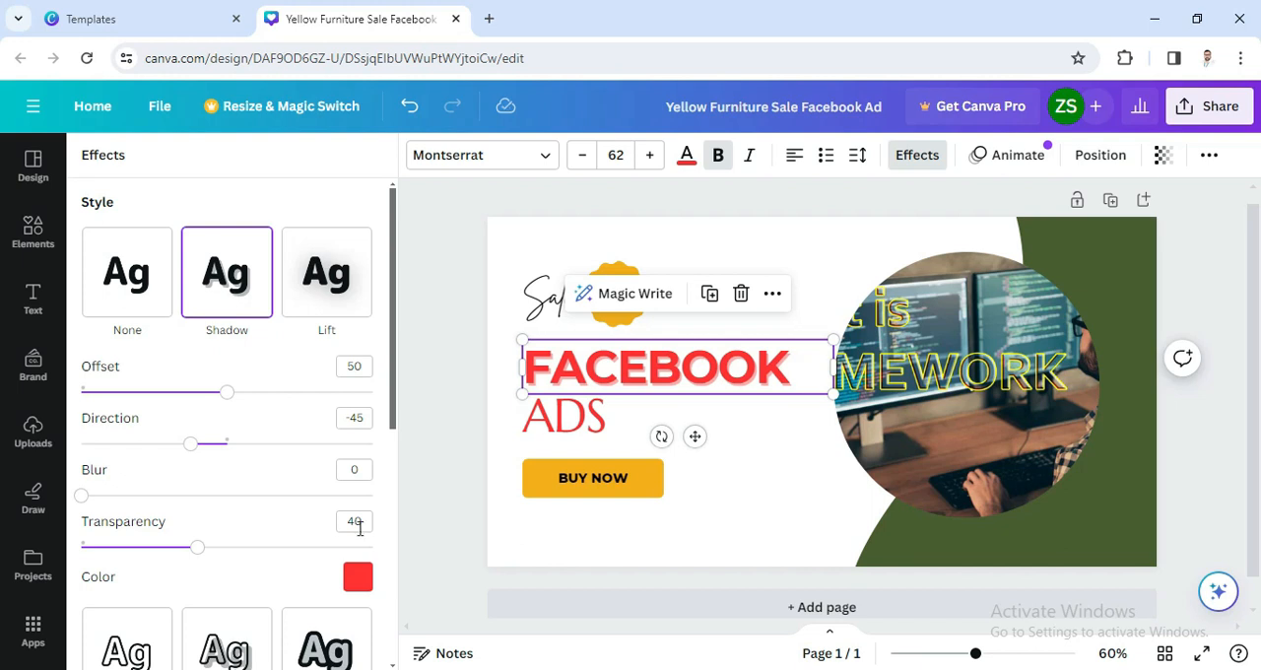
click(359, 579)
click(152, 398)
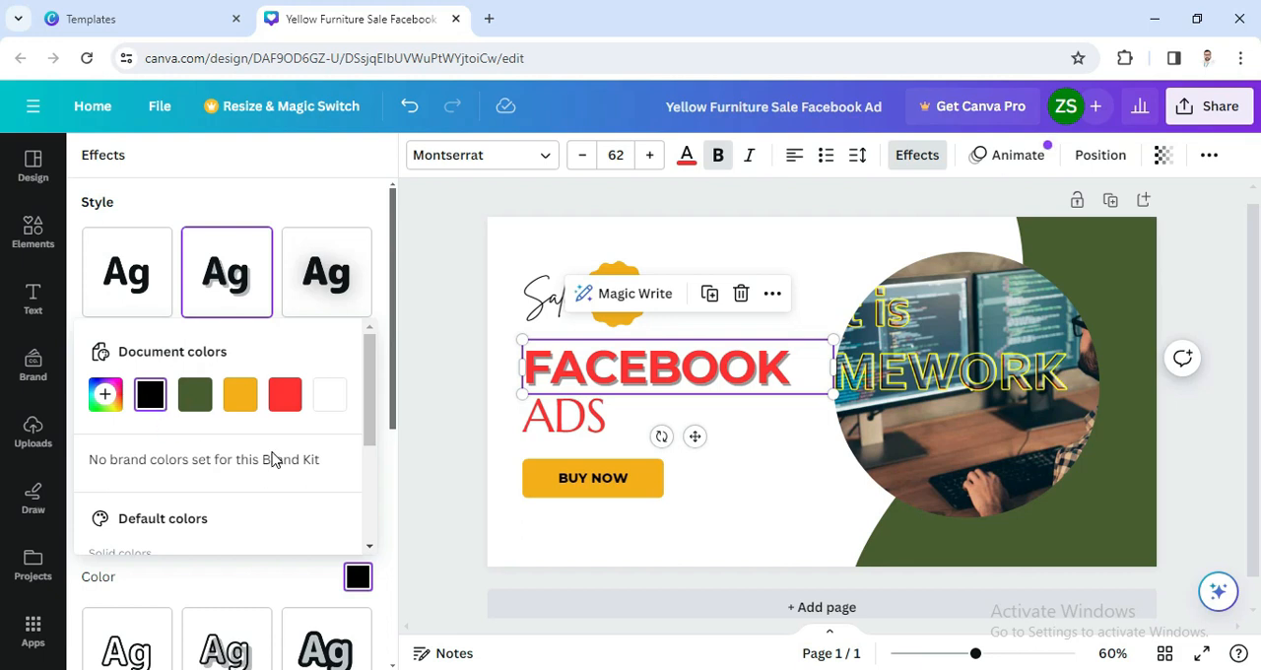
scroll(274, 460, down, 2)
scroll(274, 460, down, 1)
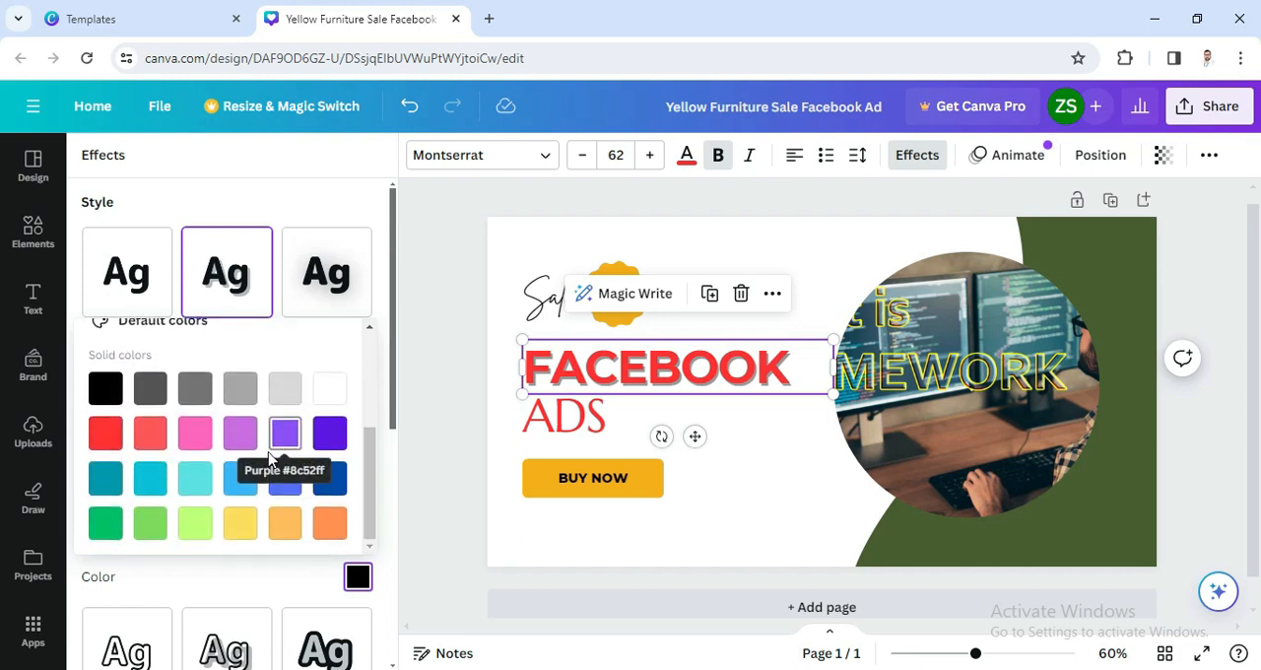
scroll(233, 586, down, 5)
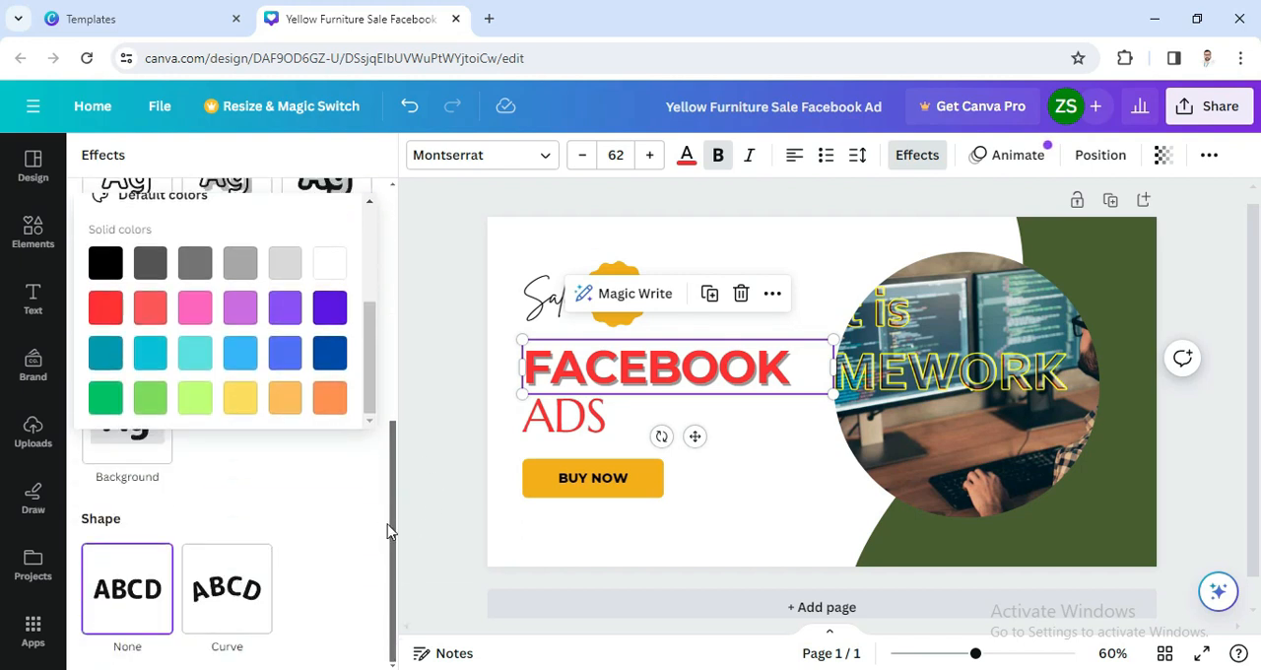
click(443, 487)
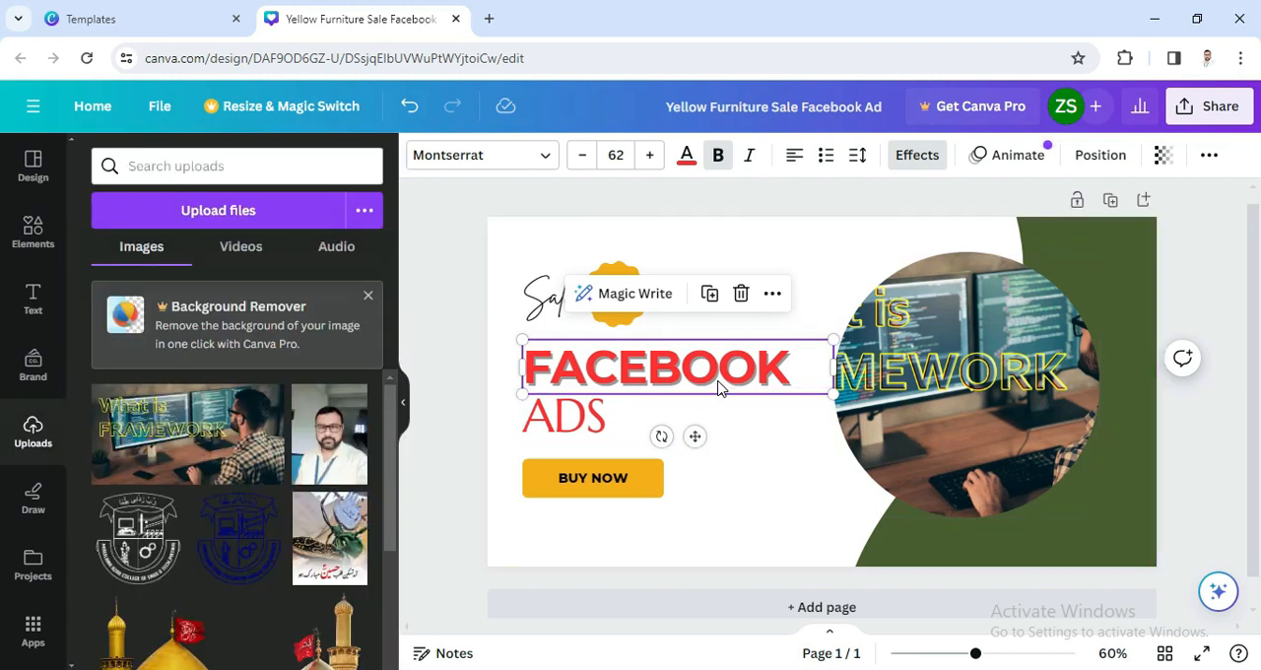
mouse_move(660, 436)
mouse_down()
mouse_move(653, 414)
mouse_move(631, 414)
mouse_move(660, 453)
mouse_up()
click(768, 483)
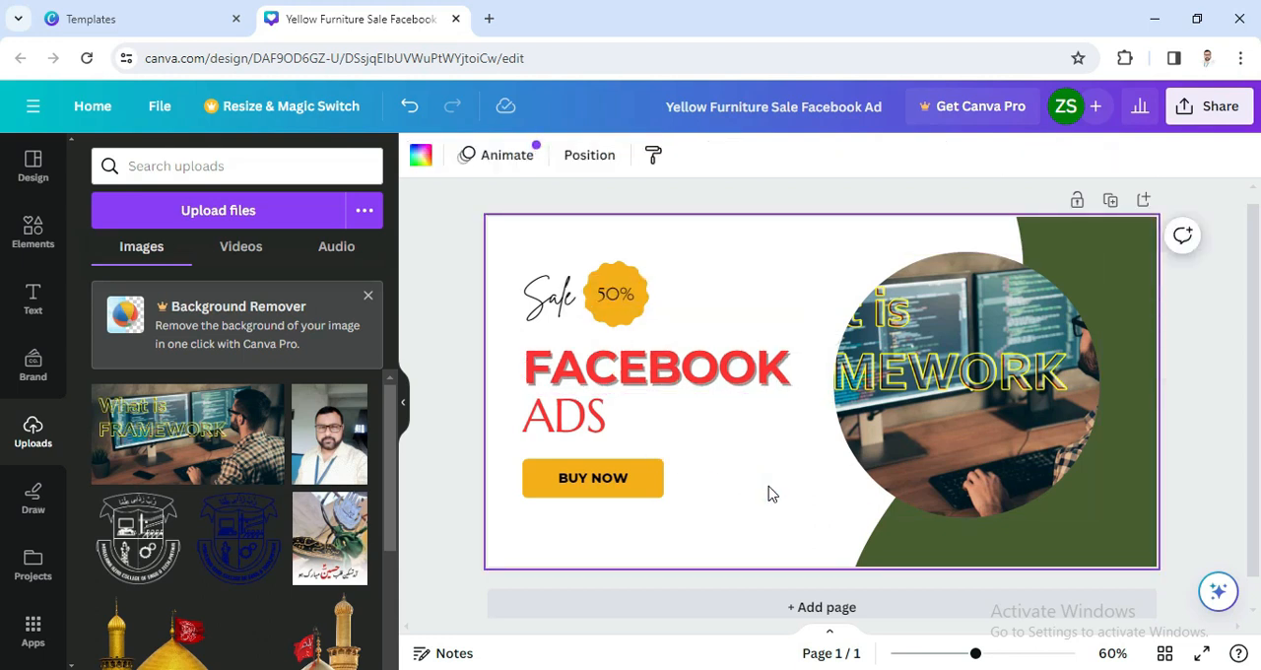
Step: Add the globe graphic from the recently used elements to the design
click(28, 246)
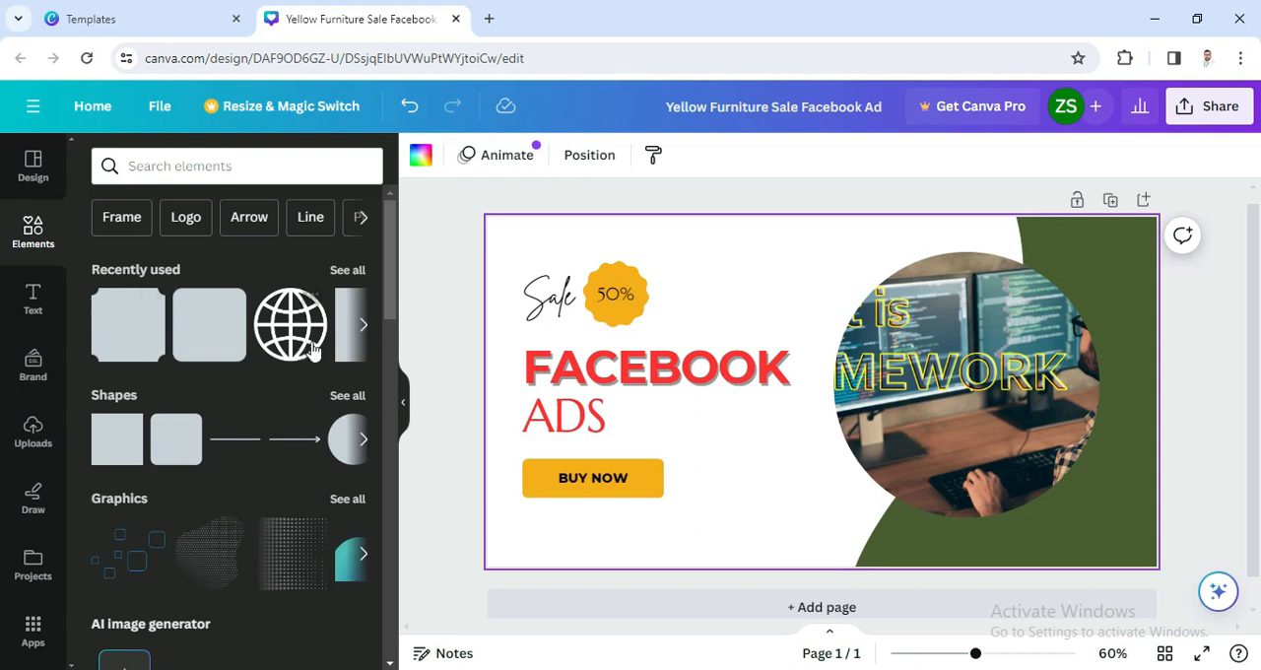
click(312, 347)
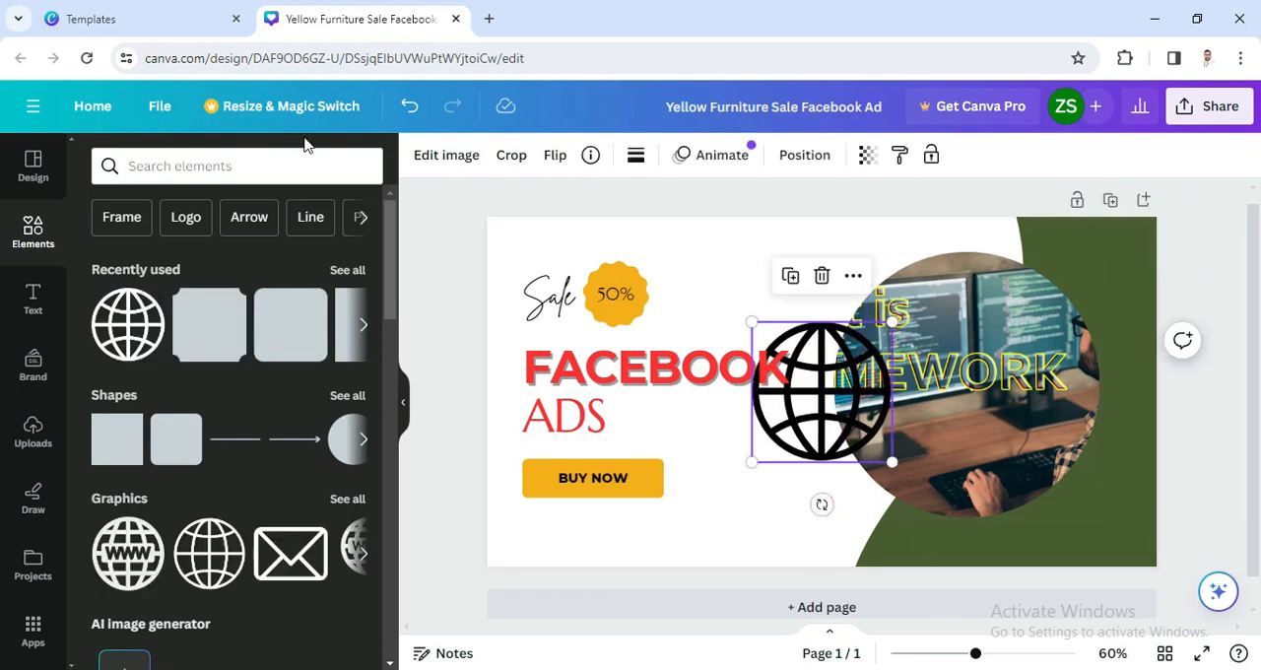
drag(513, 213, 744, 438)
click(766, 555)
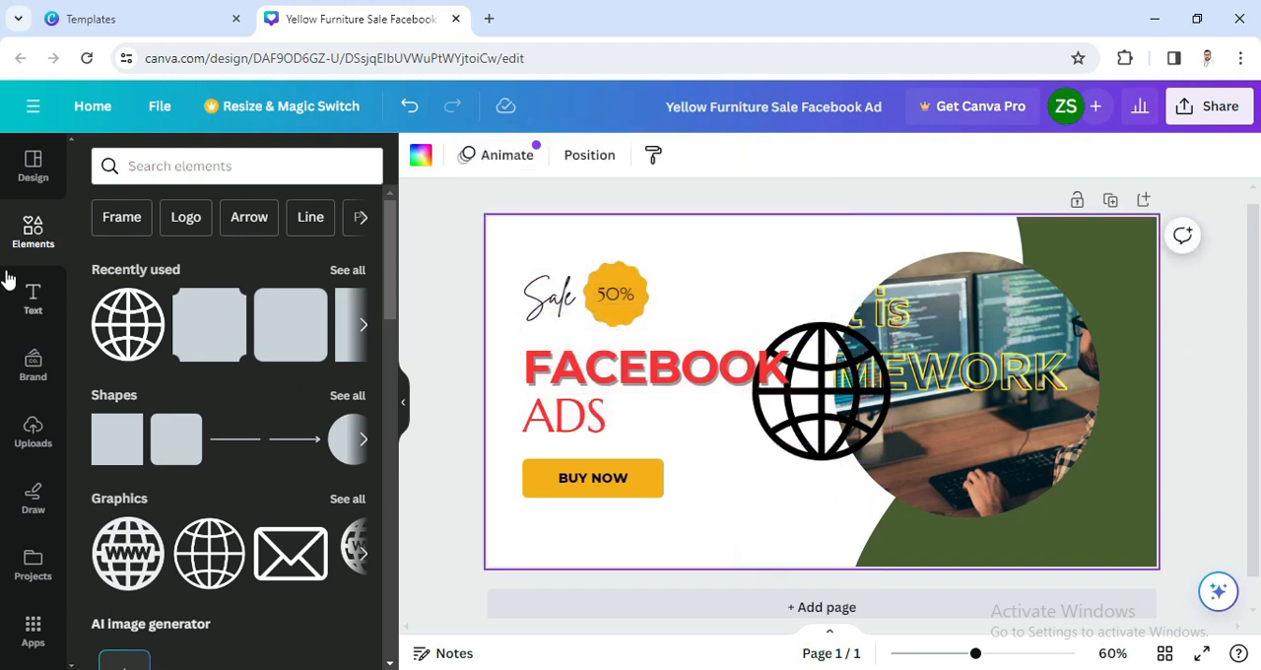
click(129, 340)
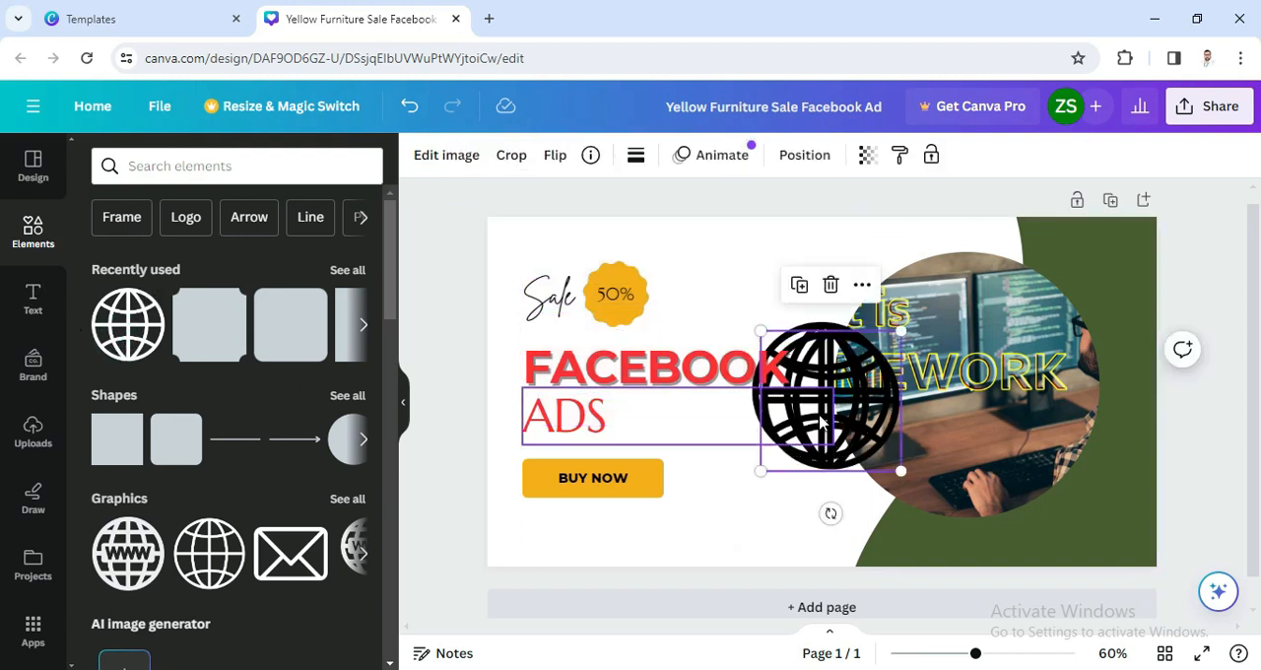
key(Delete)
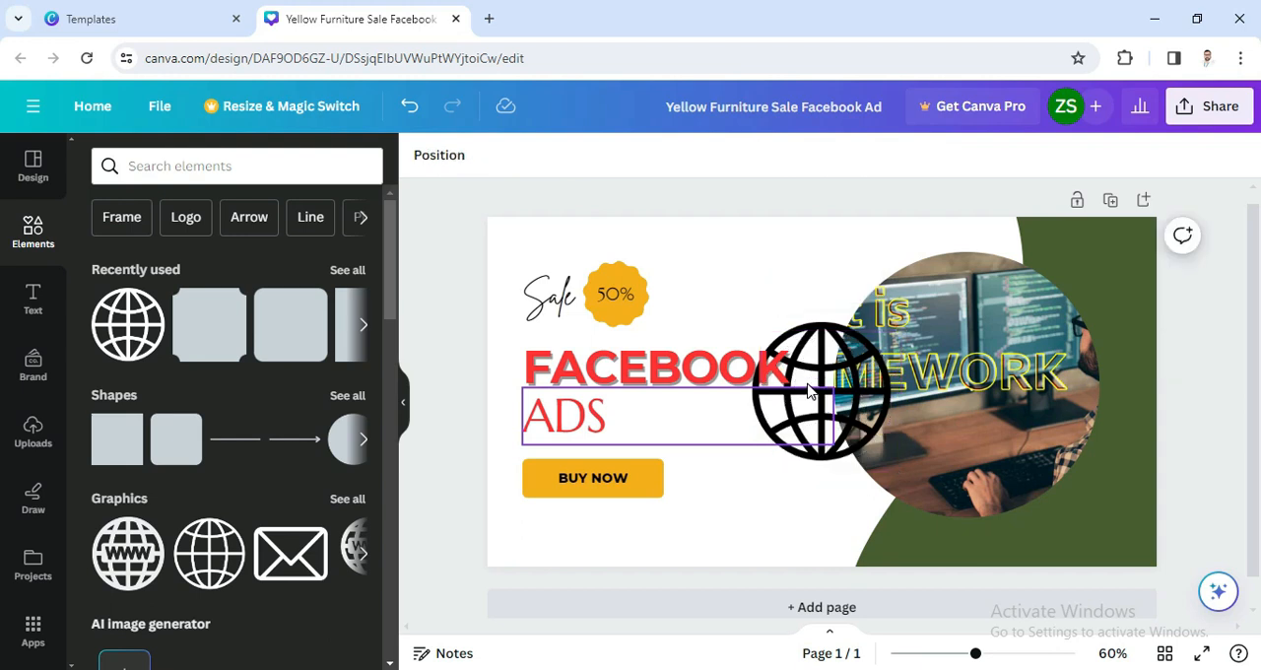
click(825, 381)
drag(826, 381, 690, 306)
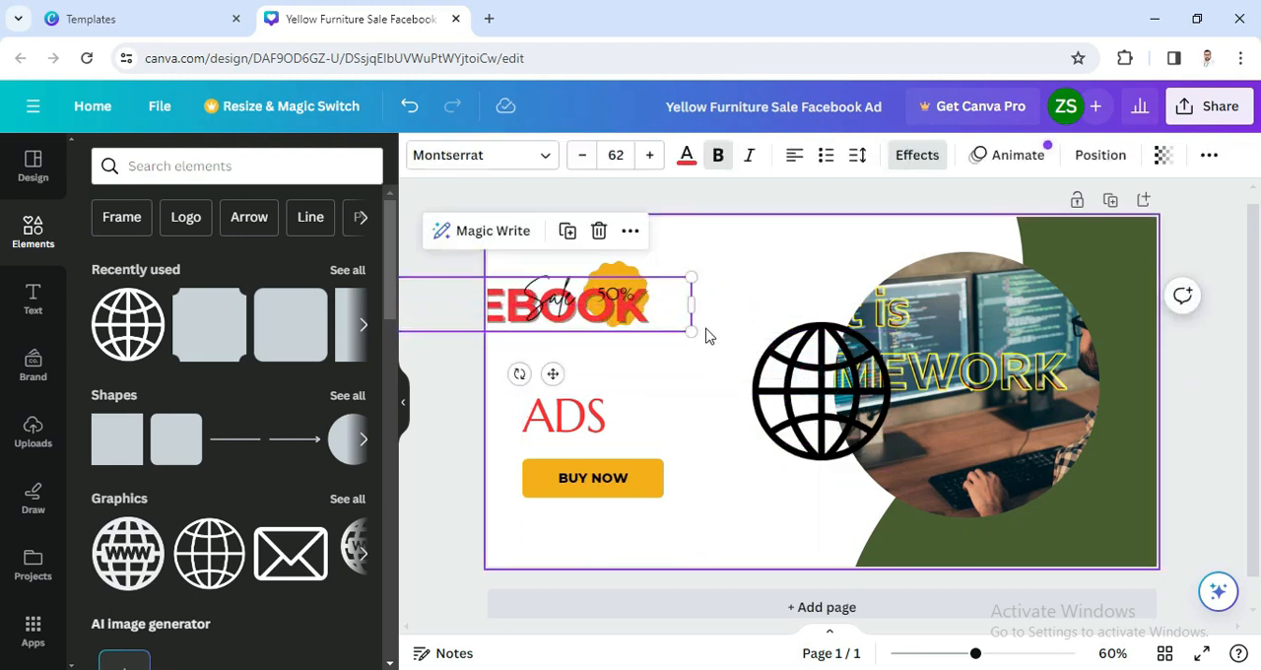
key(ctrl+z)
click(783, 514)
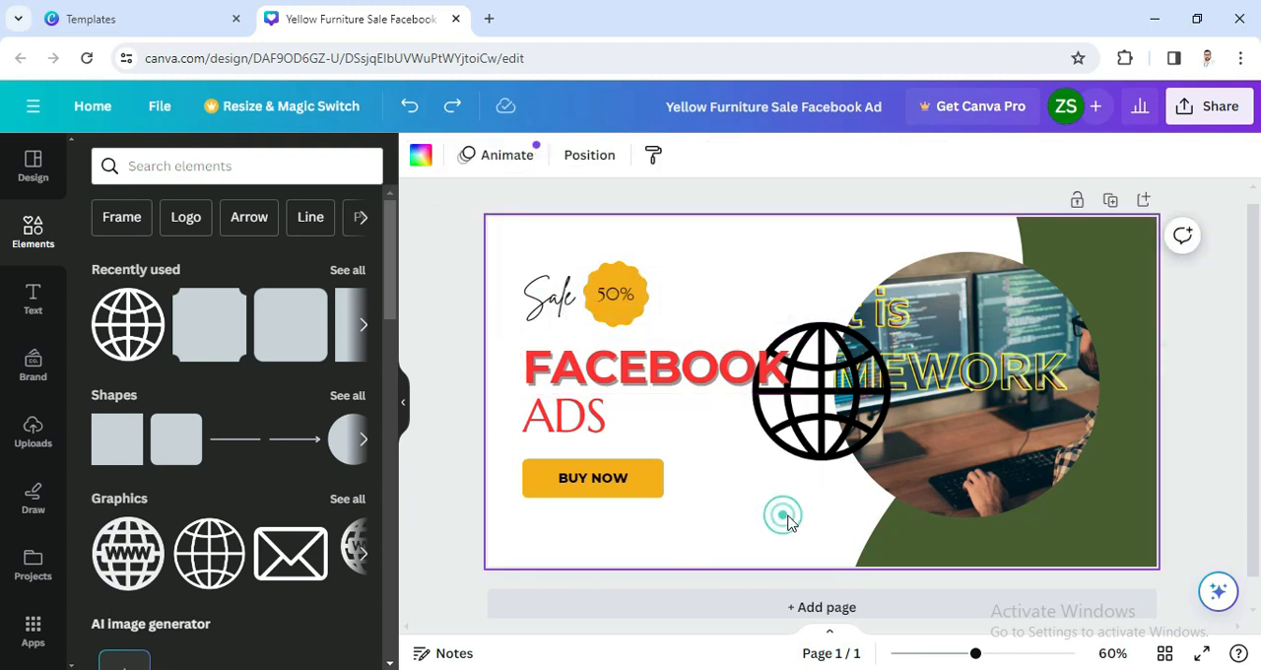
Step: Move the globe to the page's upper-left corner, at about X -44 px and Y -37 px, and send it backward
click(815, 458)
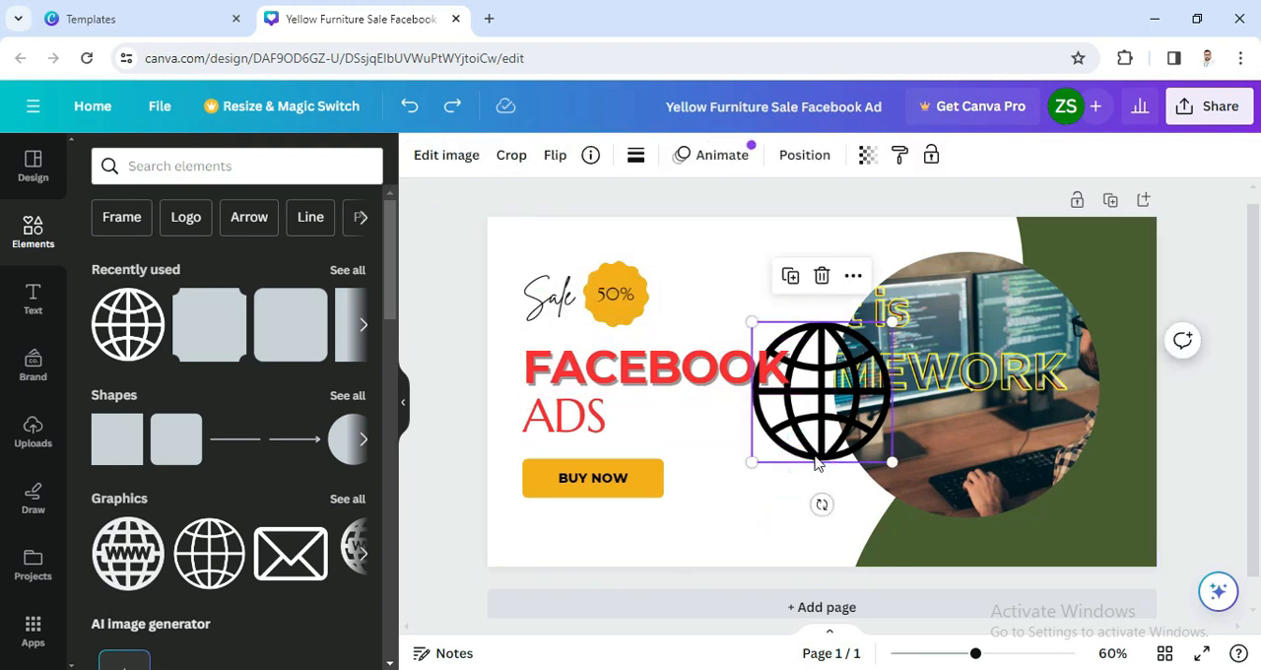
drag(822, 461, 530, 328)
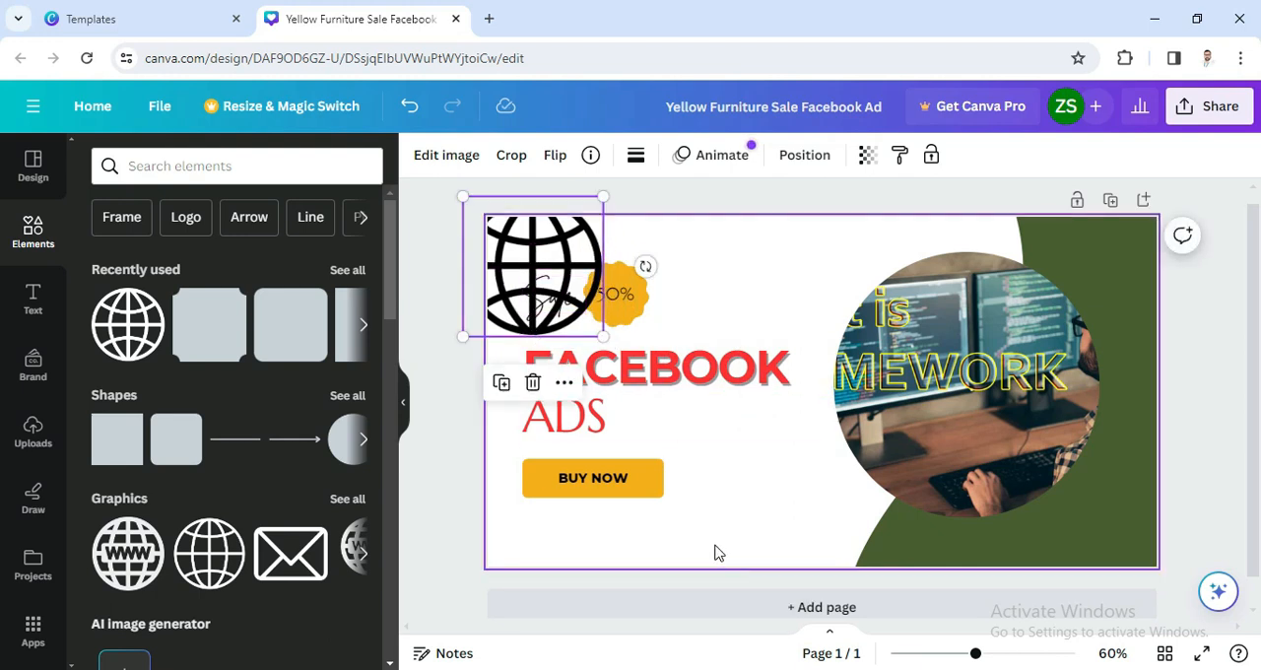
click(808, 161)
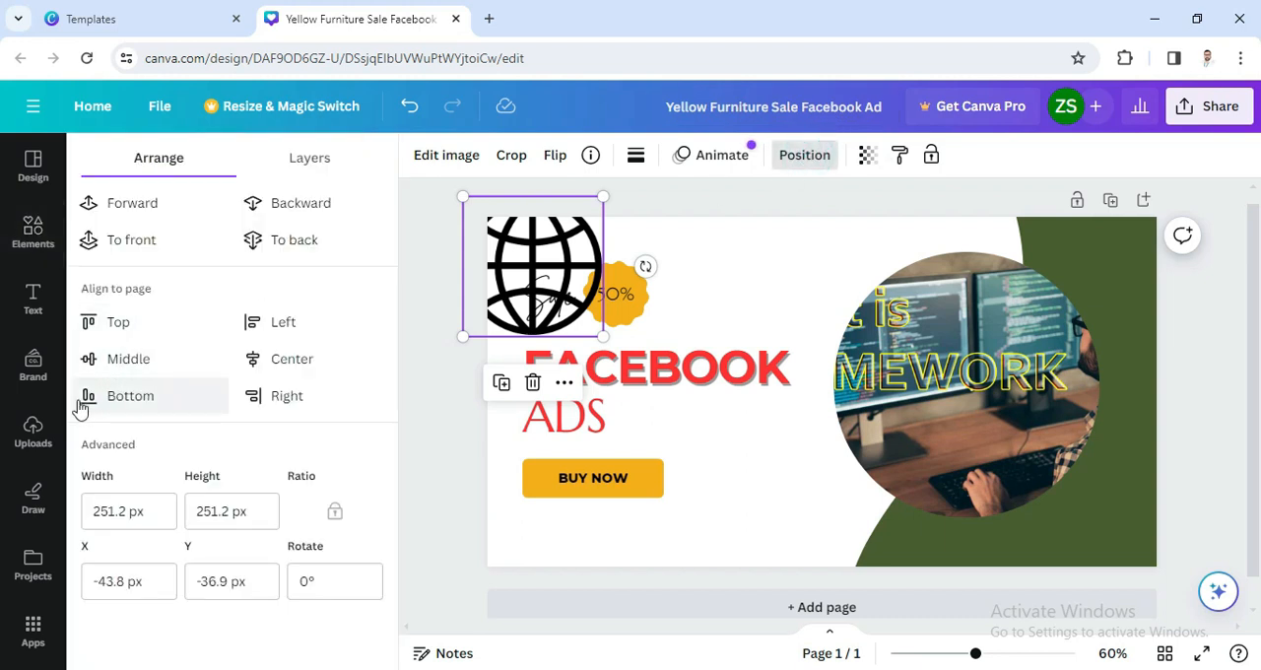
click(254, 212)
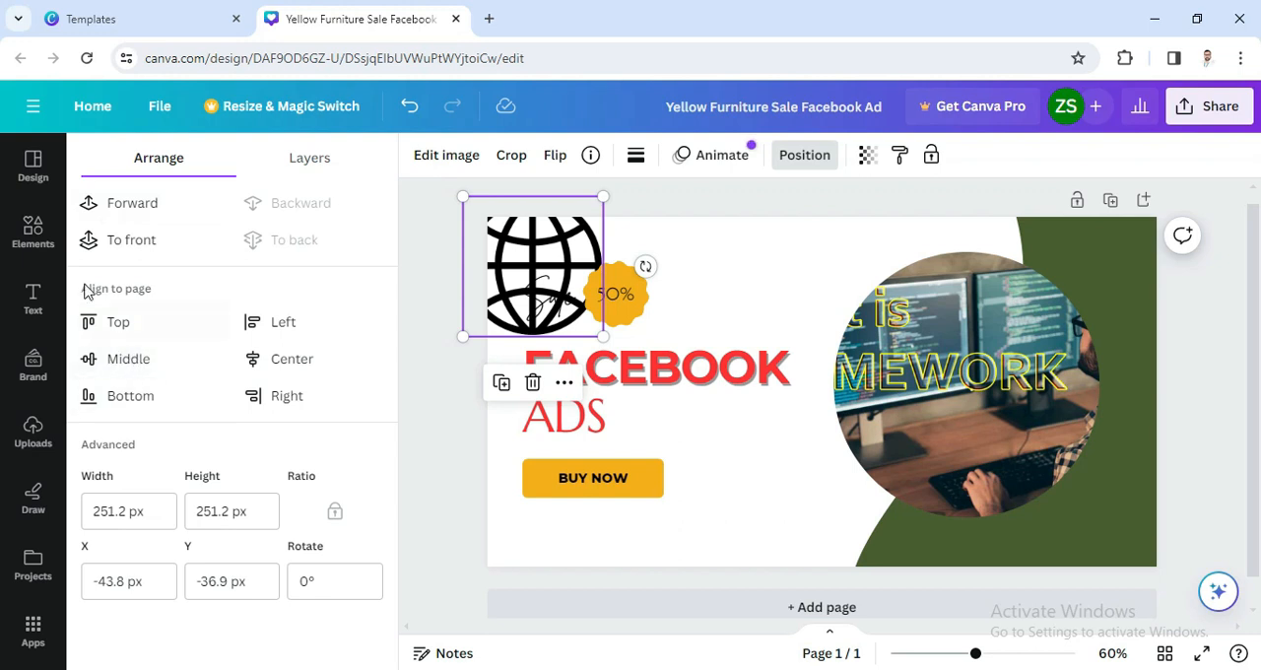
Step: Move the globe one layer forward, send it backward again and set its transparency to 13
click(110, 208)
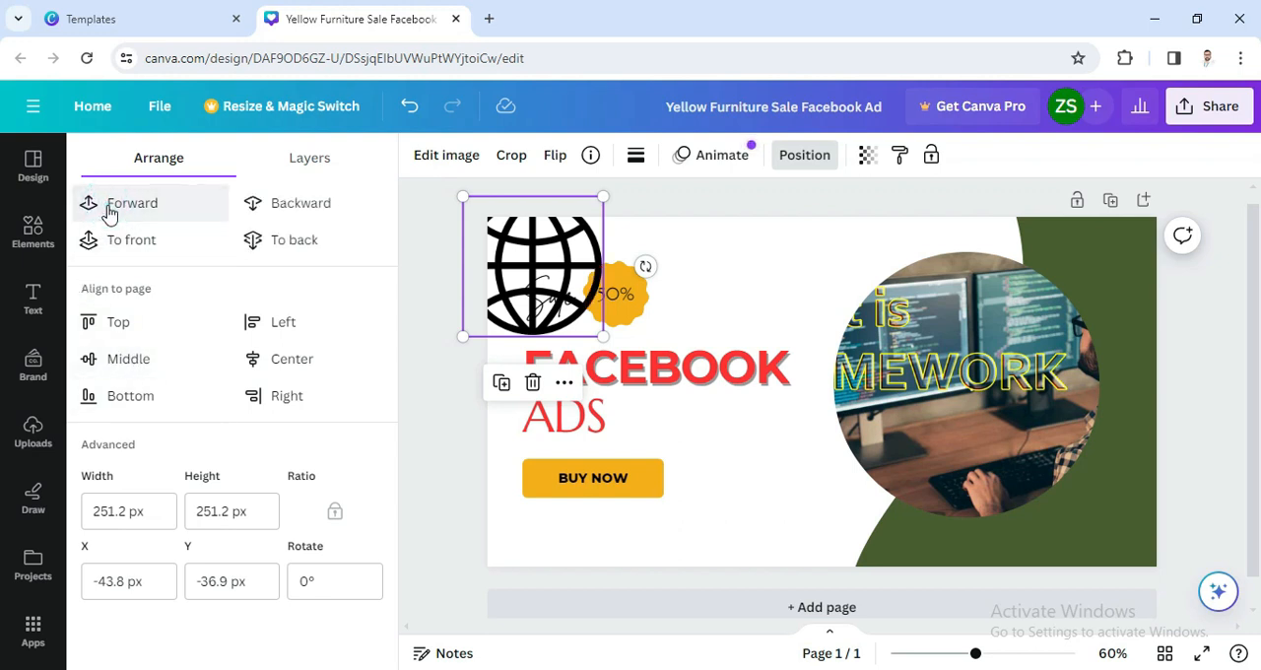
click(282, 202)
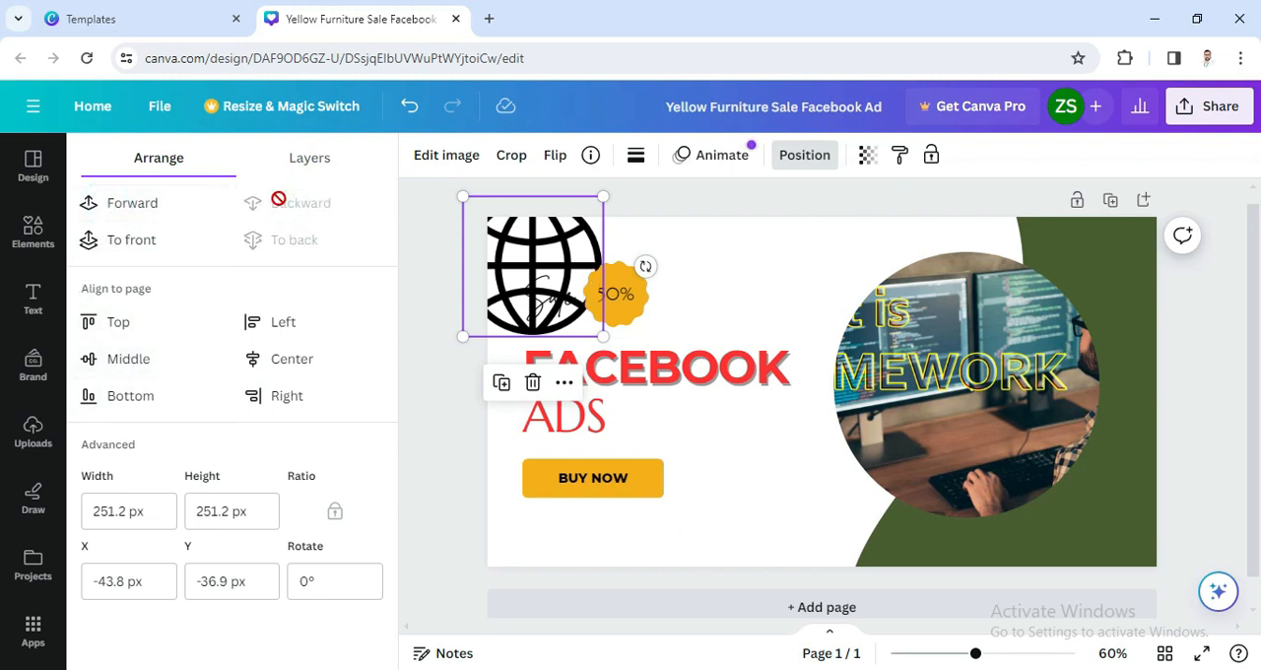
click(504, 331)
click(866, 157)
drag(864, 231, 716, 242)
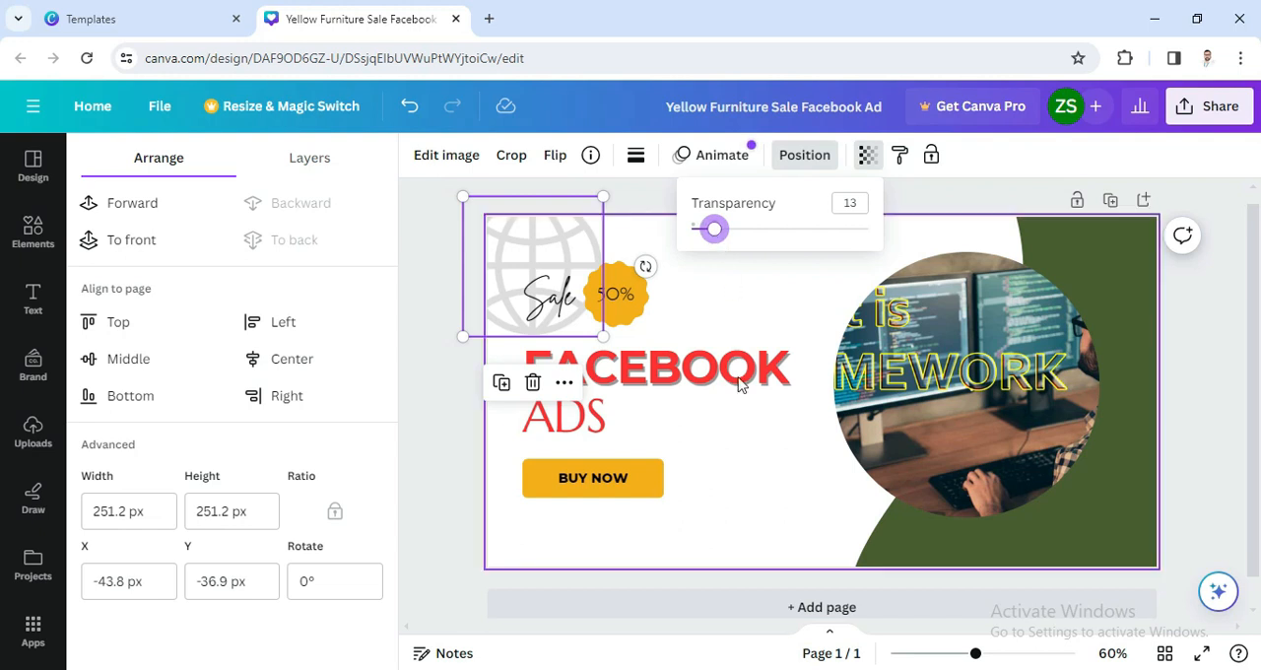
Step: Enlarge the globe to about 643.8 px square behind the heading area and set its transparency to 7
click(483, 538)
drag(604, 336, 853, 545)
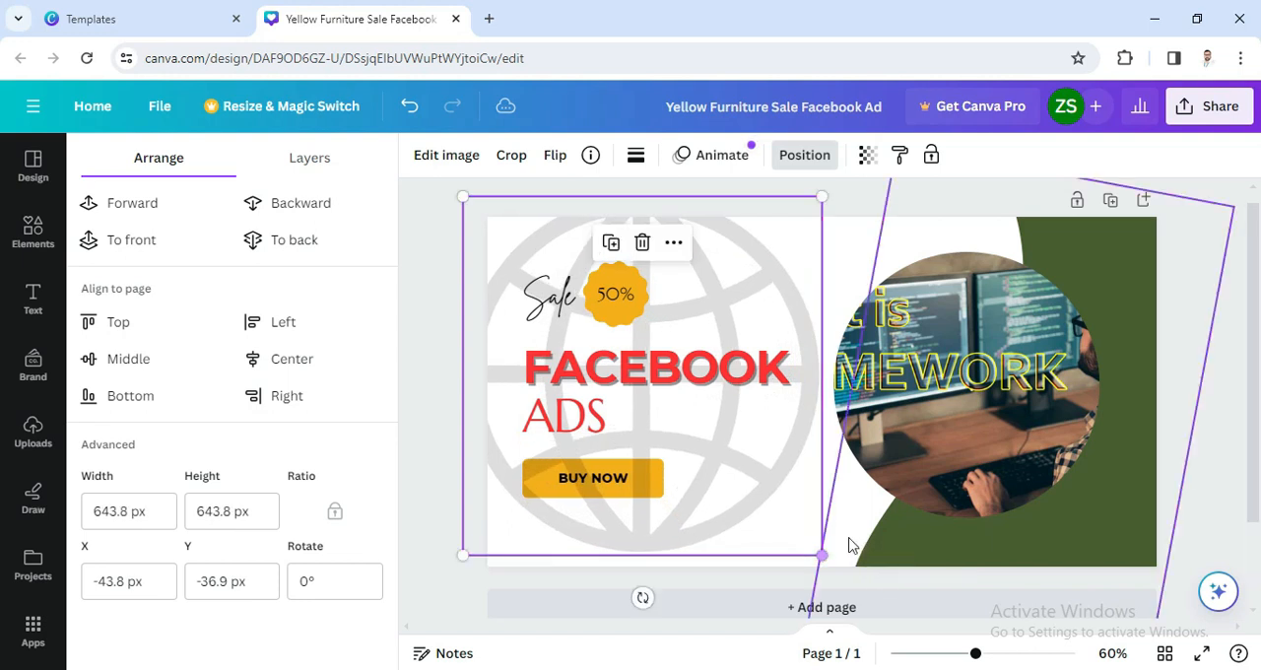
click(867, 155)
drag(722, 236, 705, 239)
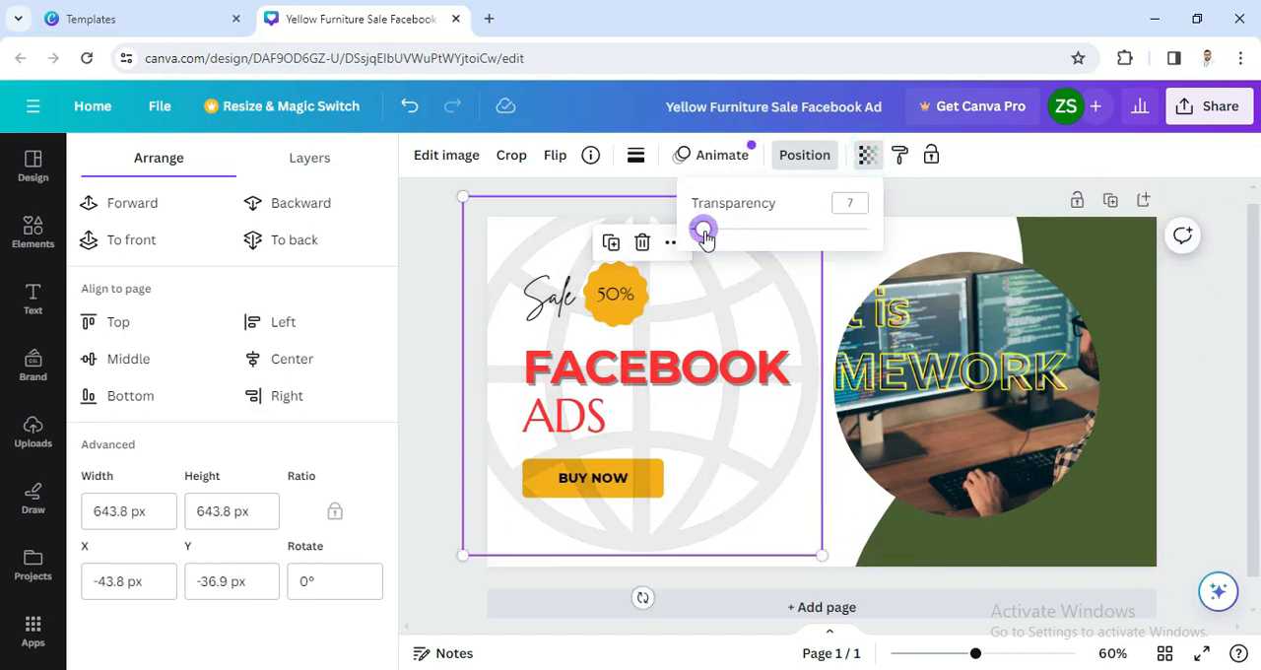
click(834, 539)
click(431, 467)
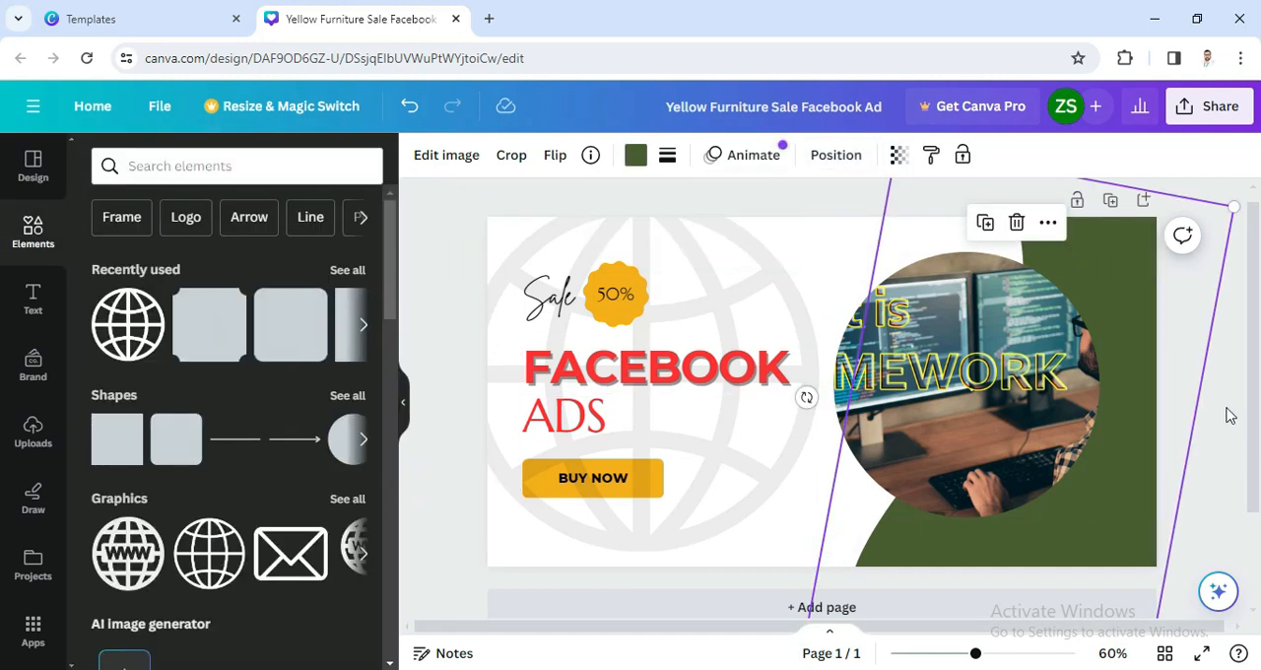
click(817, 197)
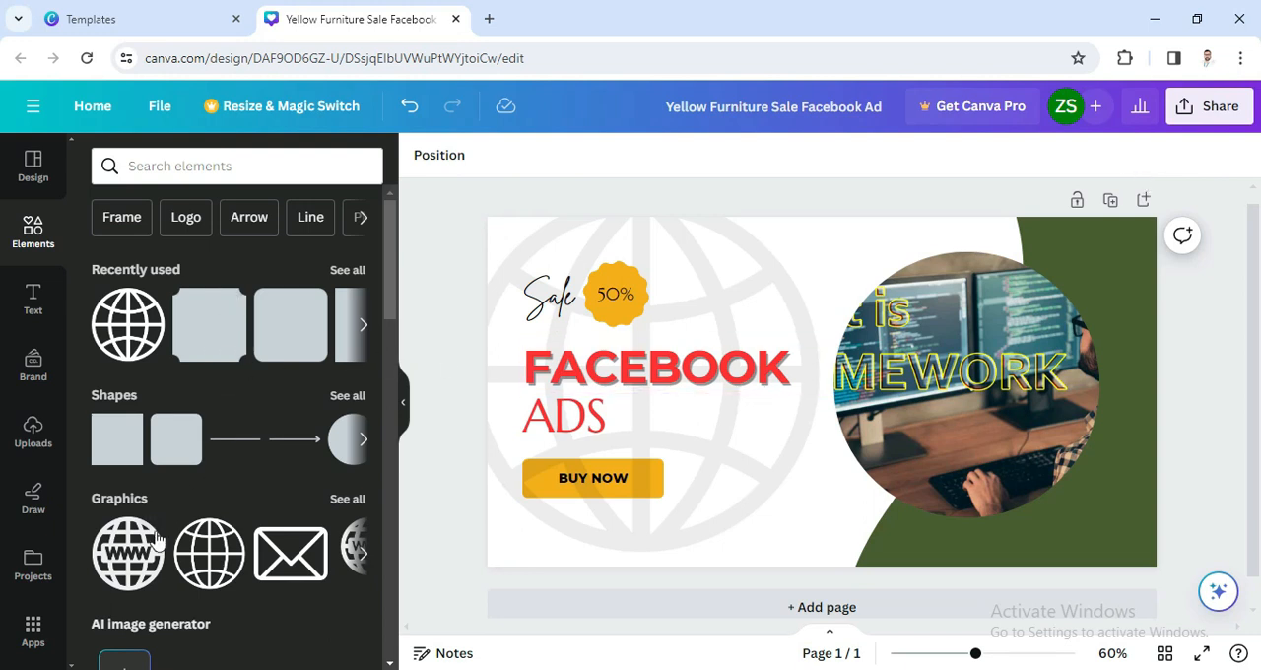
scroll(242, 464, down, 5)
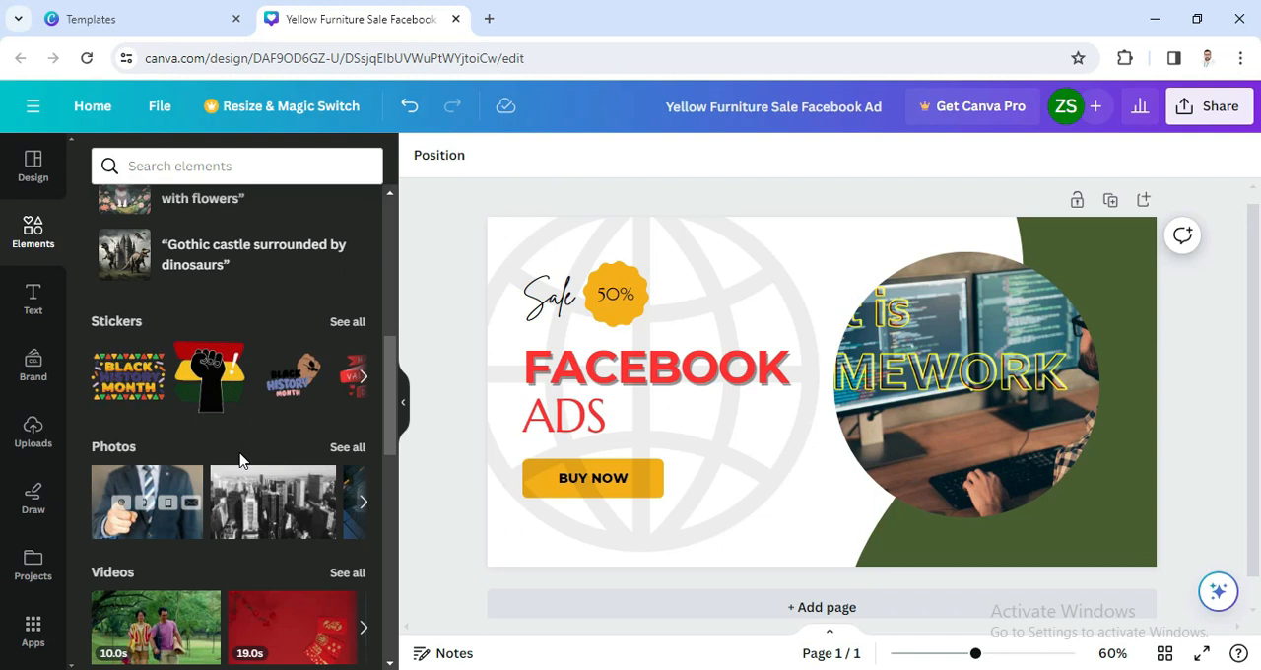
click(32, 508)
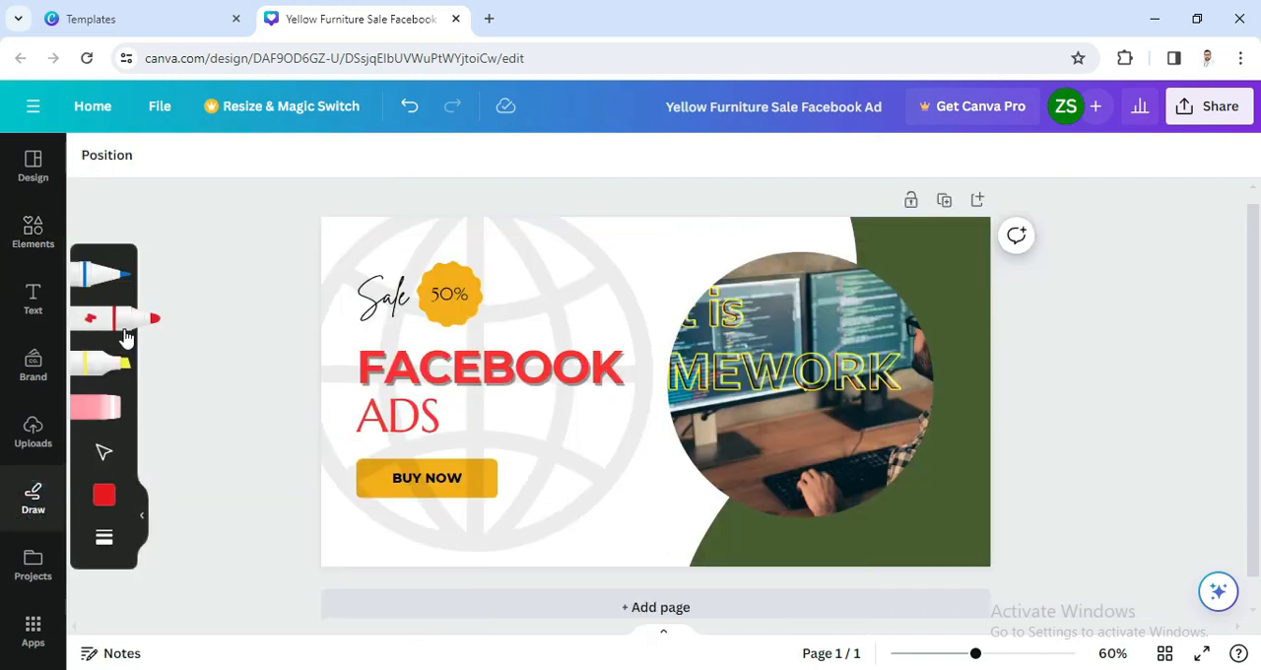
Step: Add the glowing "Now Open!" text style, scale it to a font size of about 92.4 and place it above the FACEBOOK heading beside the 50% badge
click(33, 309)
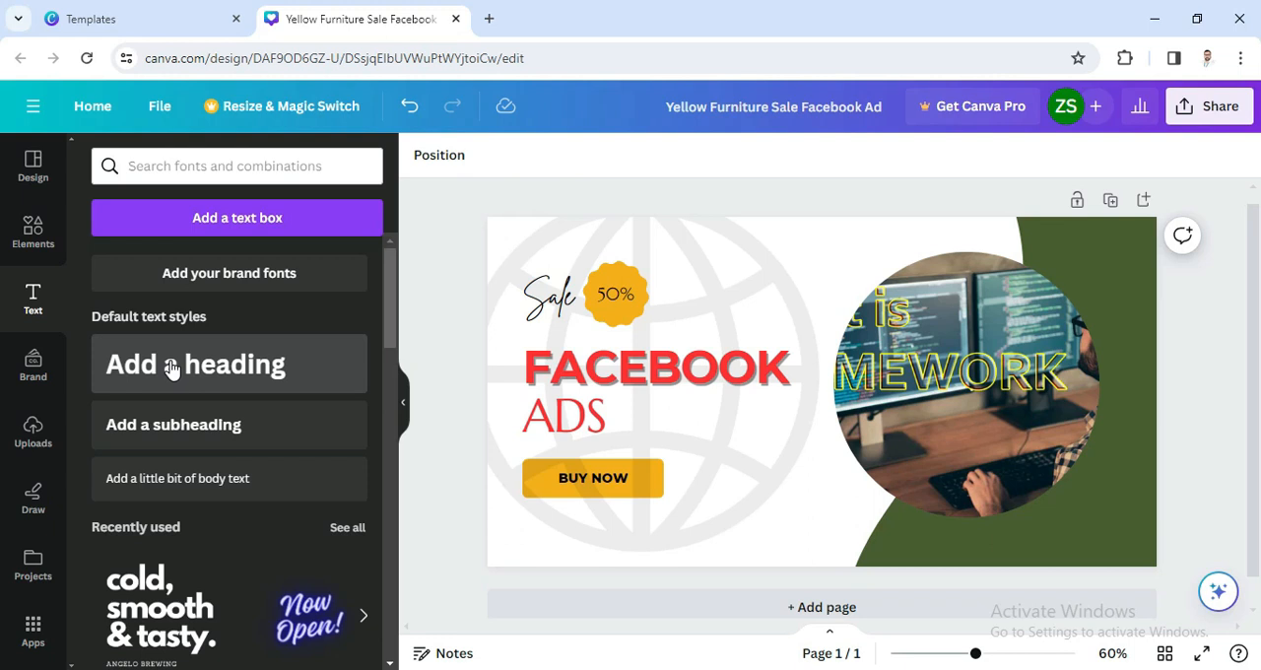
click(307, 636)
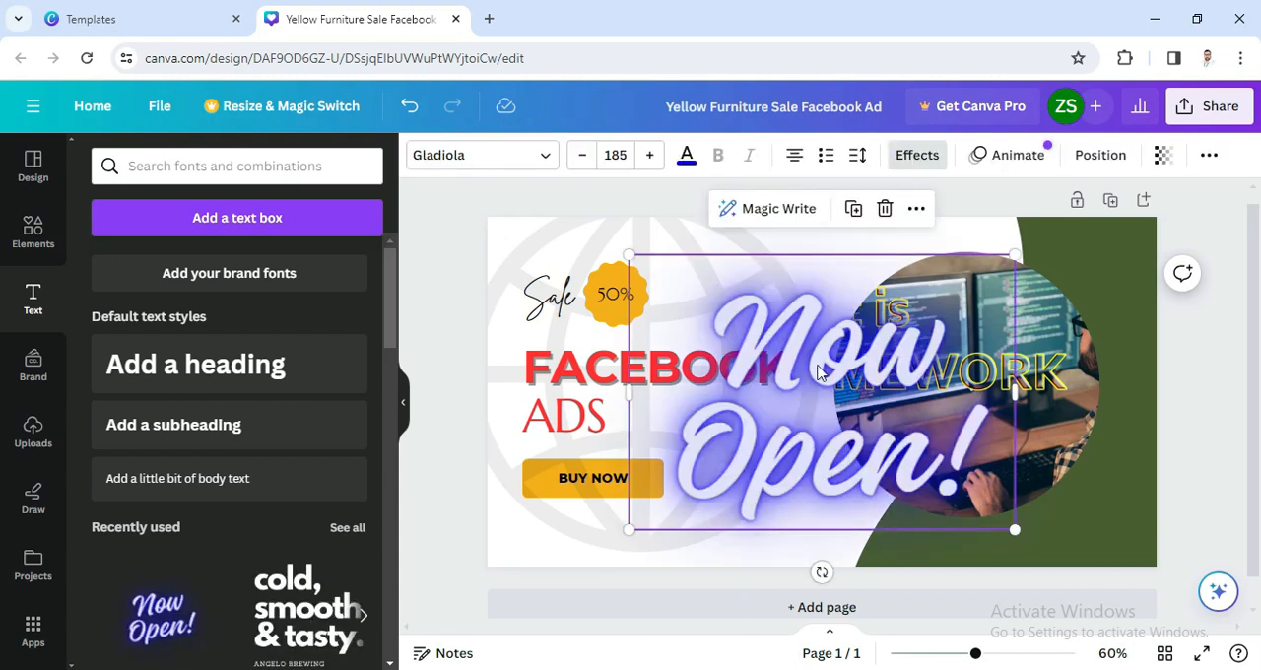
drag(628, 256, 813, 401)
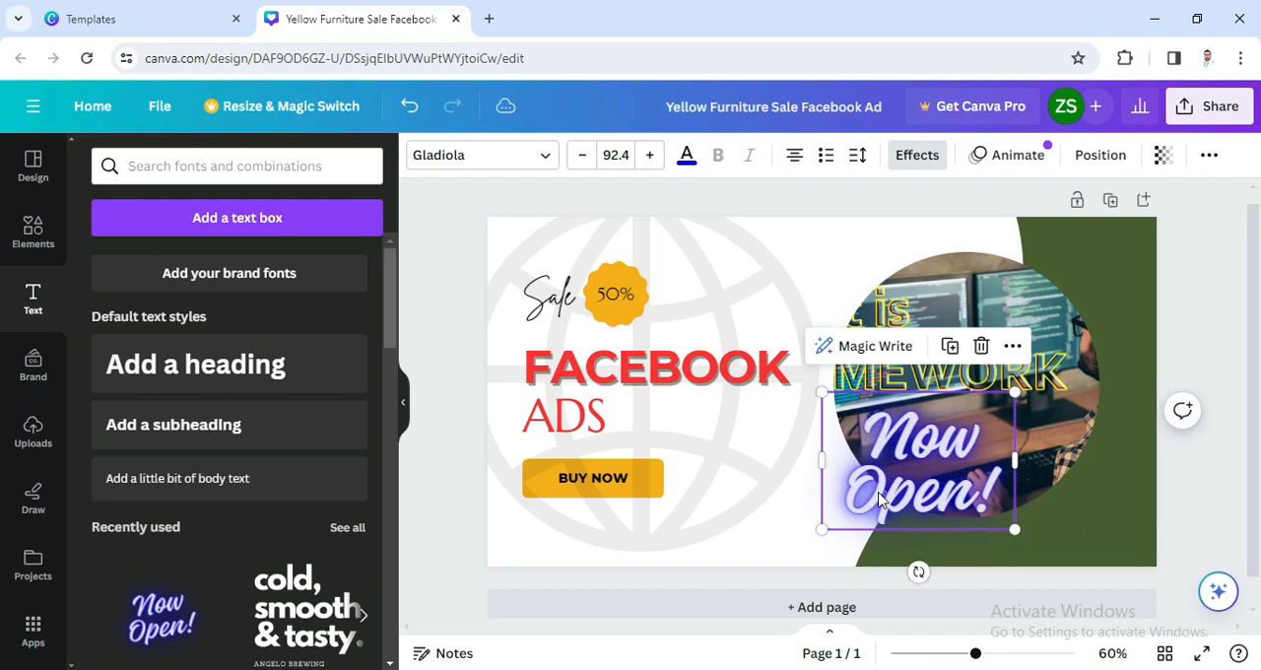
drag(880, 503, 712, 303)
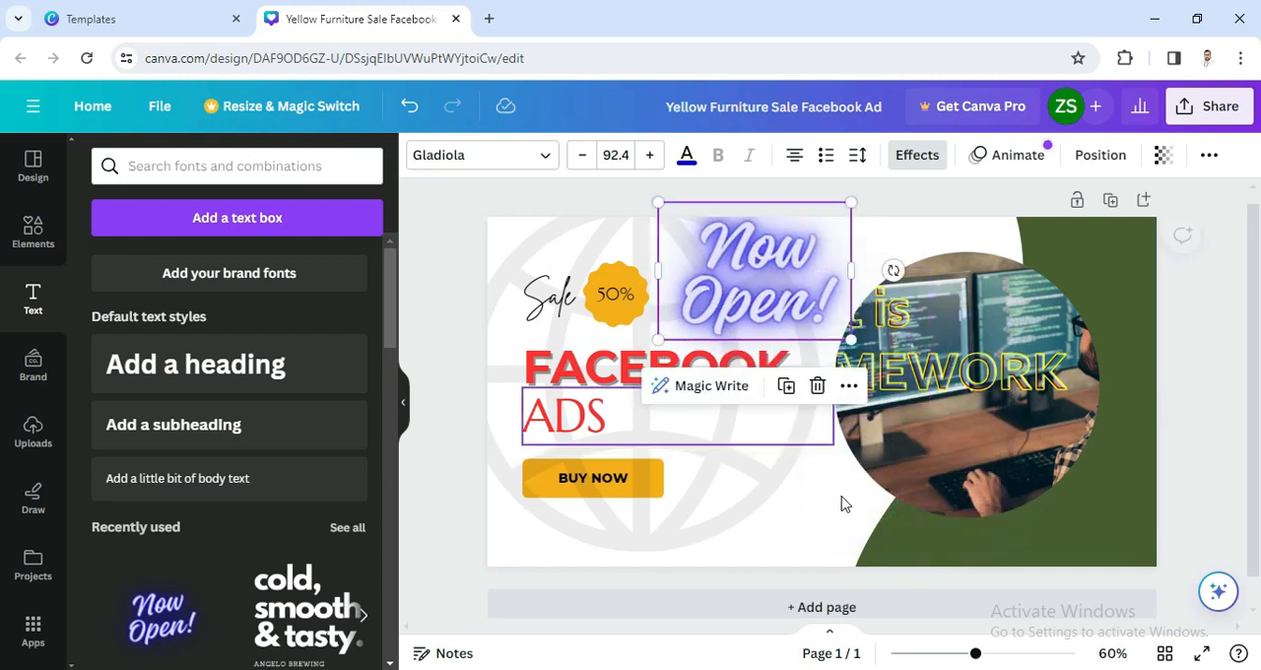
click(791, 538)
click(853, 529)
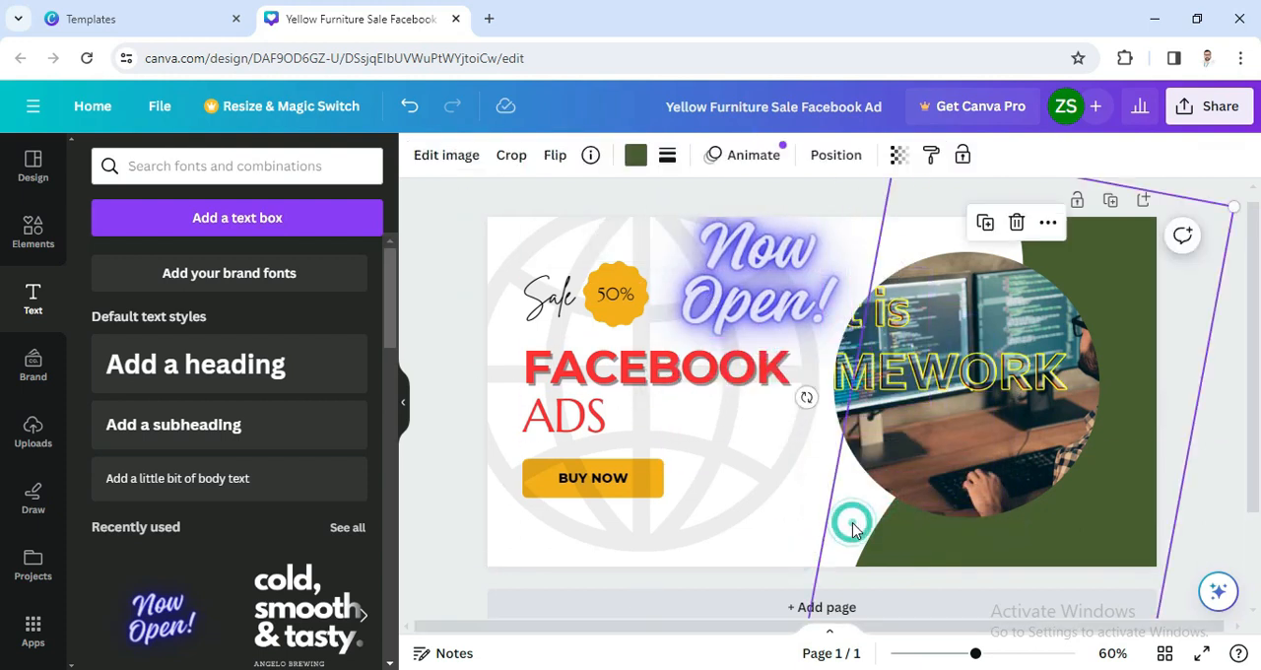
click(1211, 495)
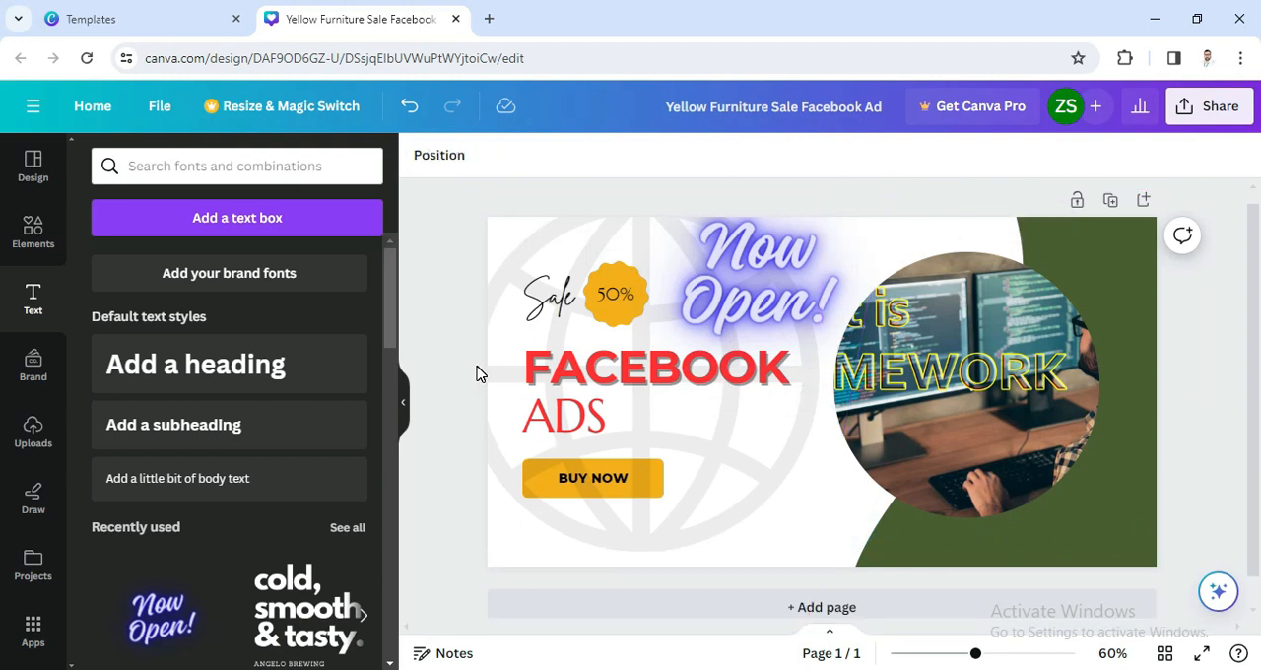
Step: Download the finished ad as a PNG file at 1,200 × 628 px
click(1218, 111)
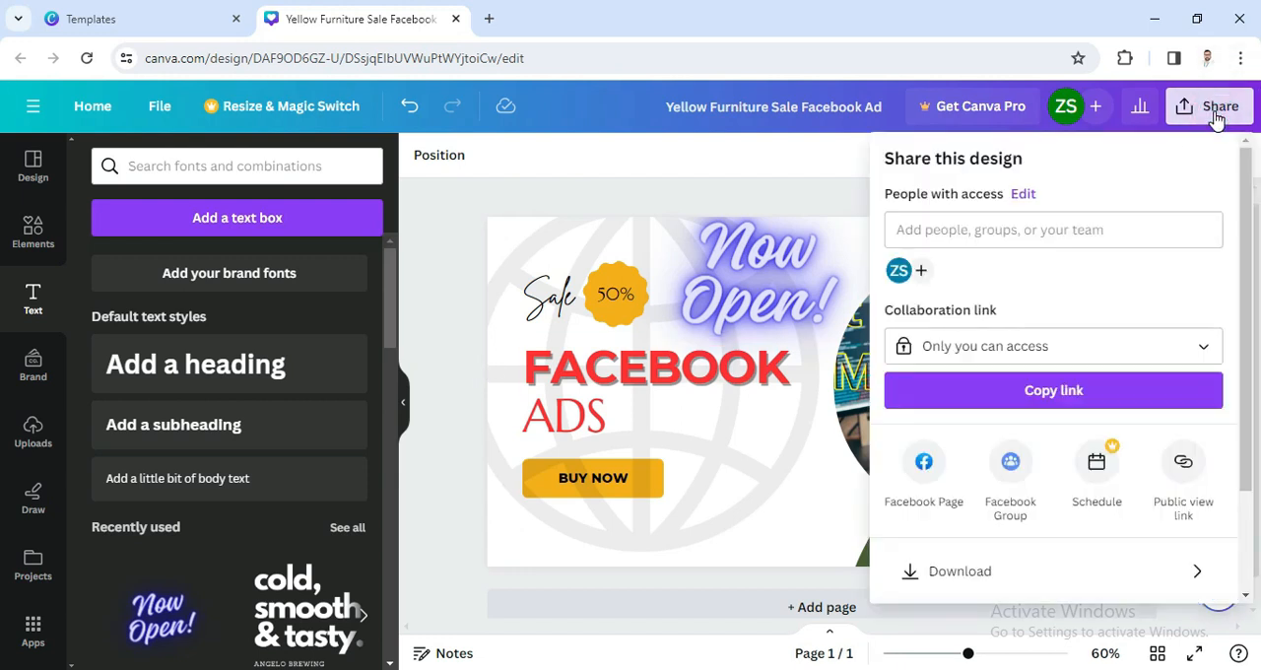
click(939, 577)
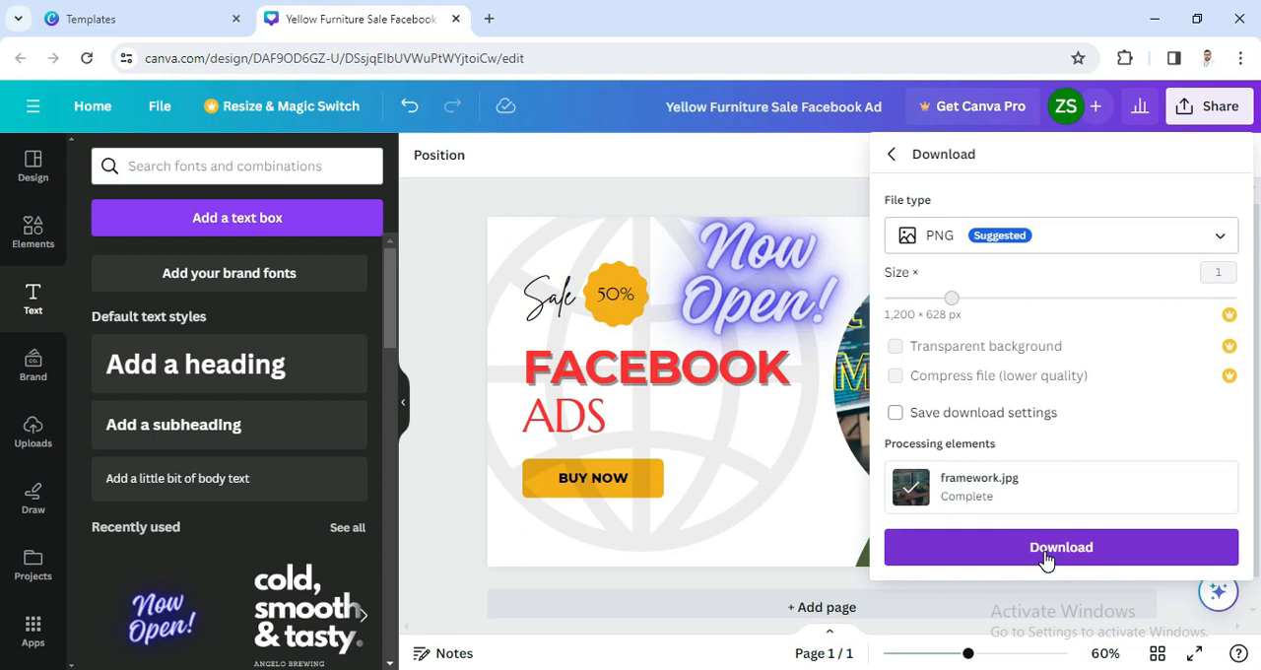
click(1047, 557)
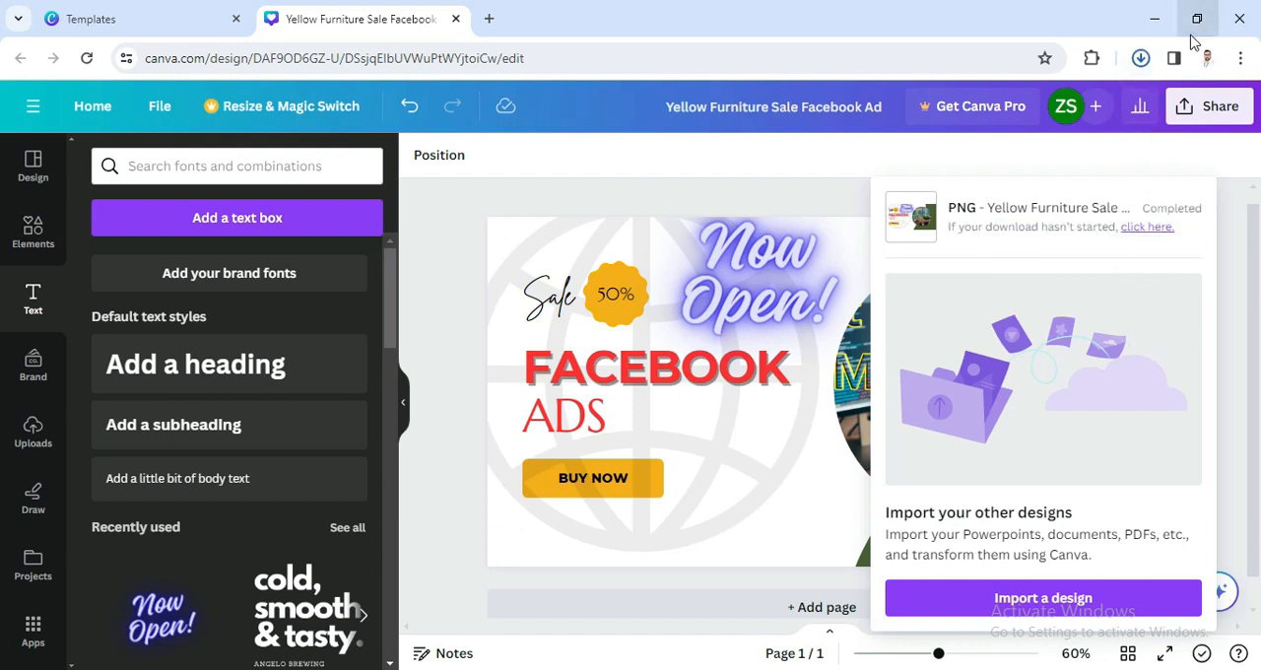
Step: View the downloaded Yellow Furniture Sale Facebook Ad image maximized from its Downloads folder, and return to the design
click(1141, 61)
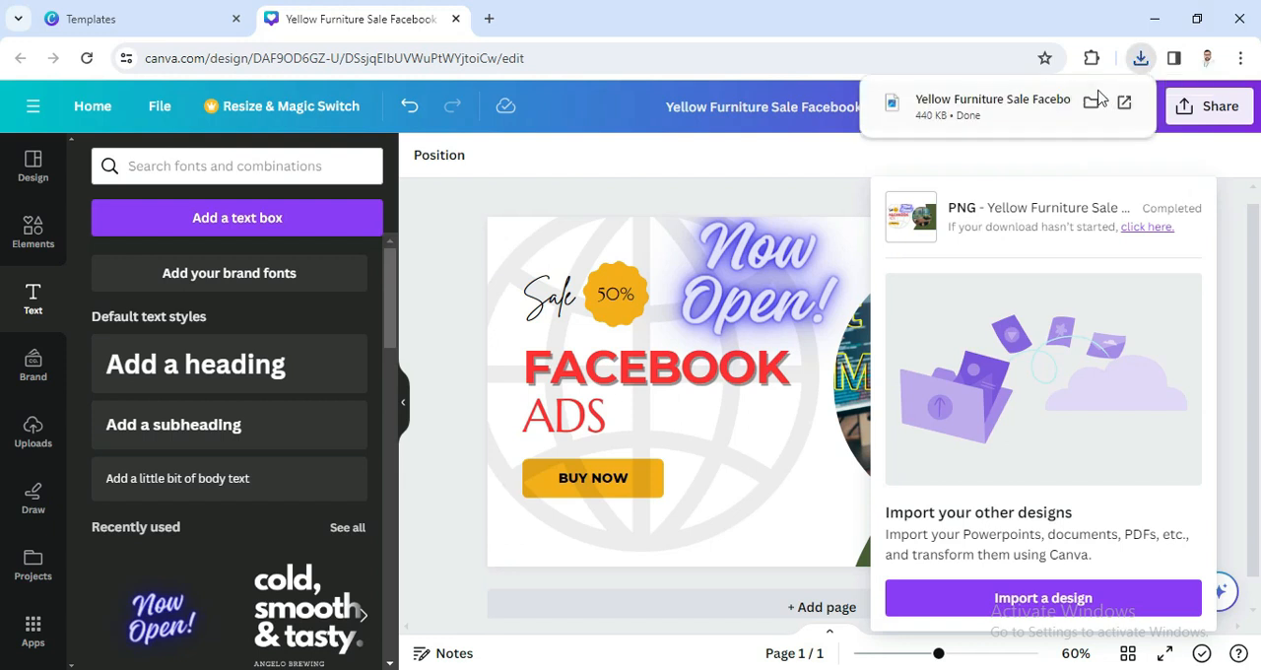
click(1091, 106)
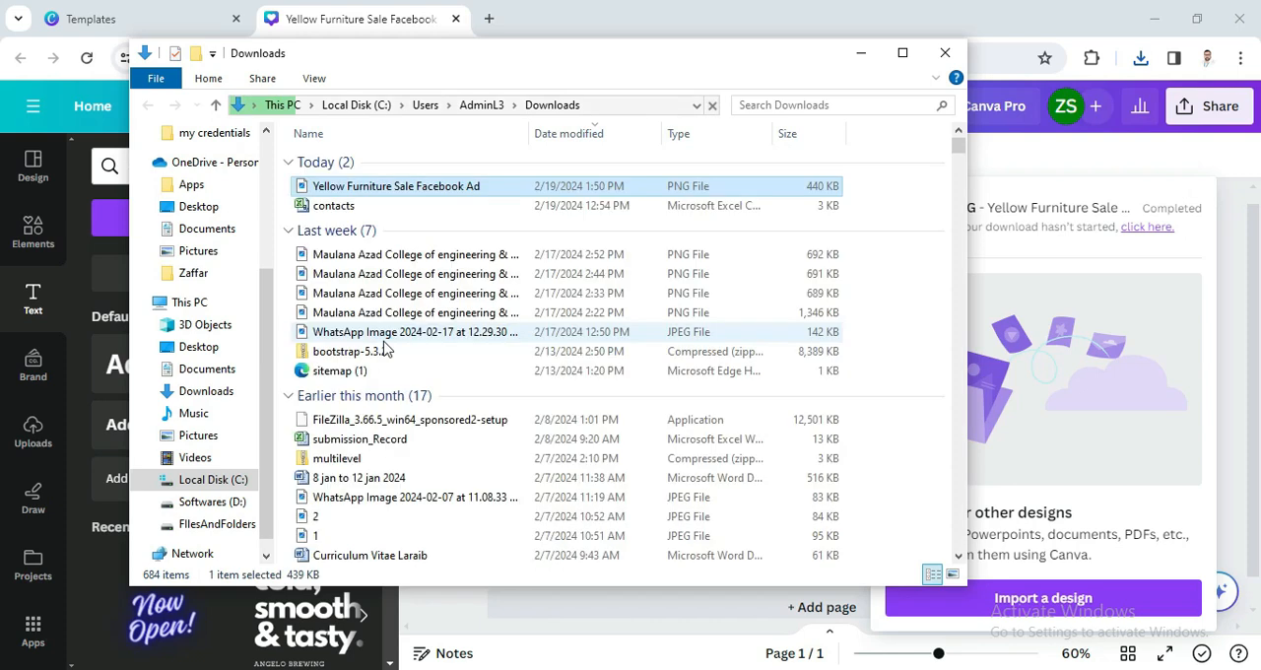
double_click(334, 187)
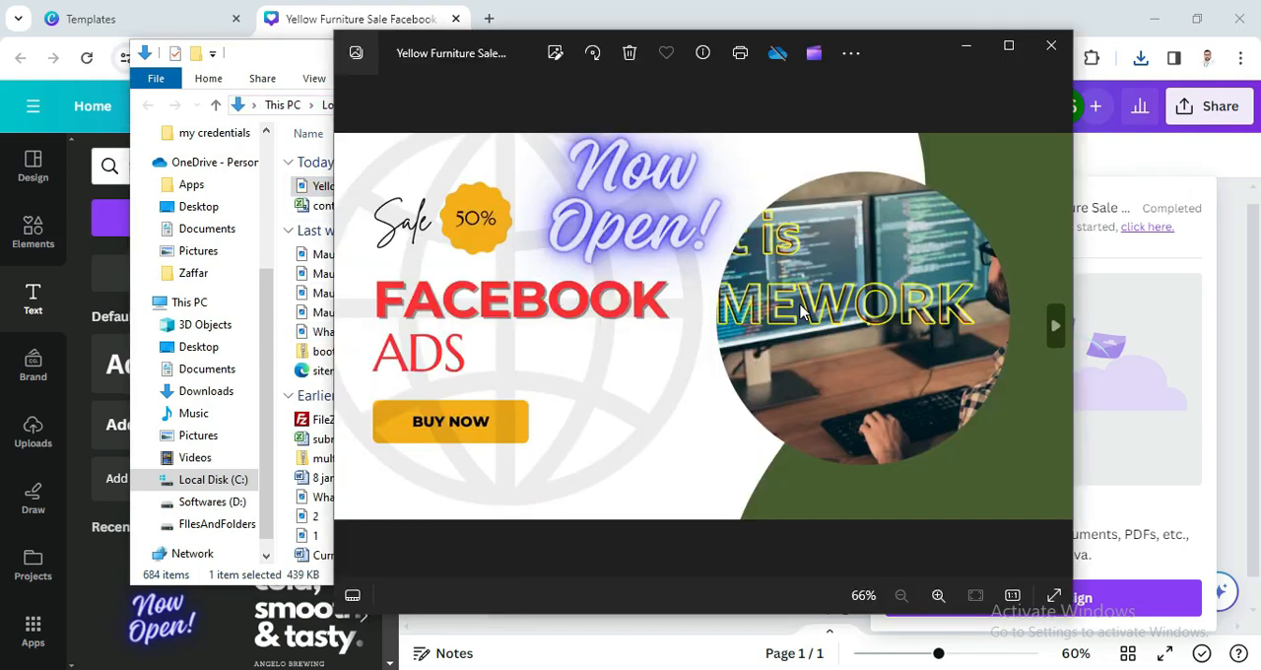
click(1009, 45)
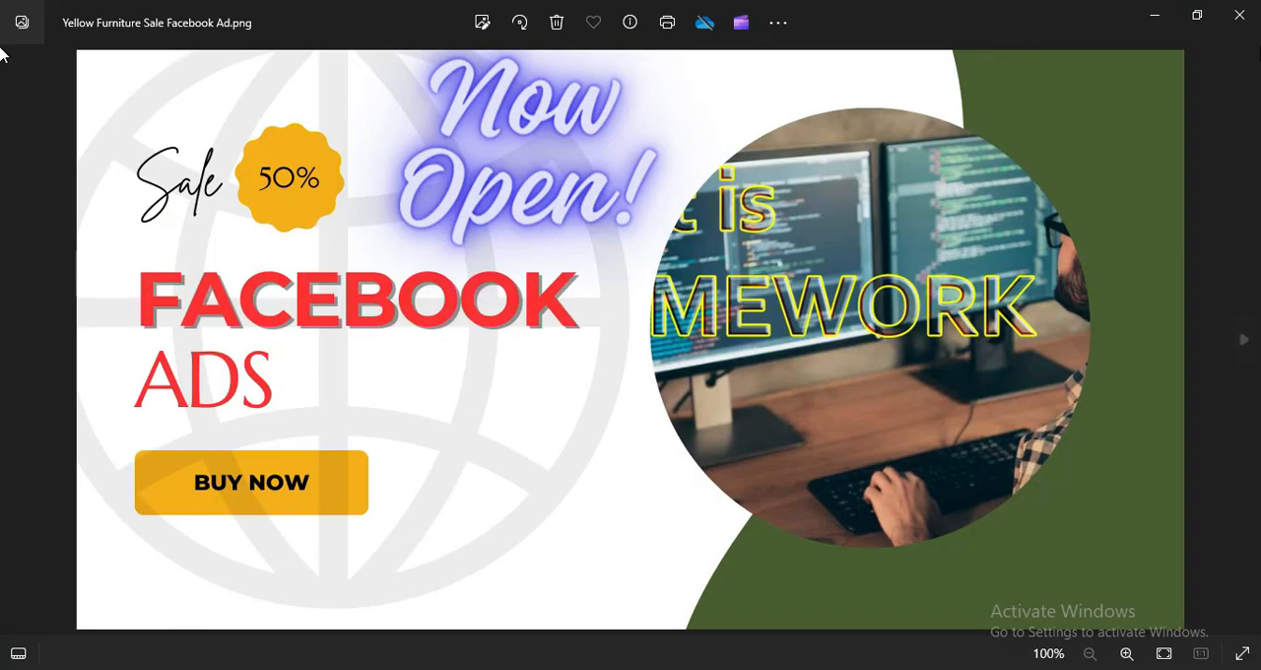
click(1239, 16)
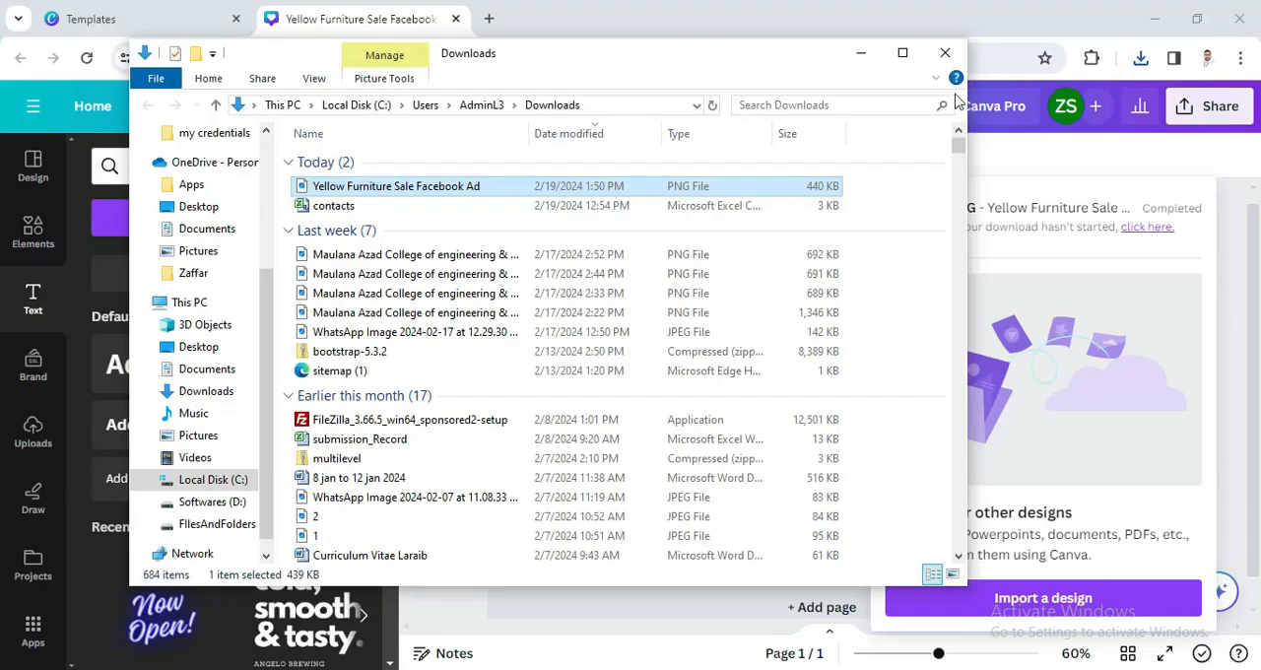
click(948, 57)
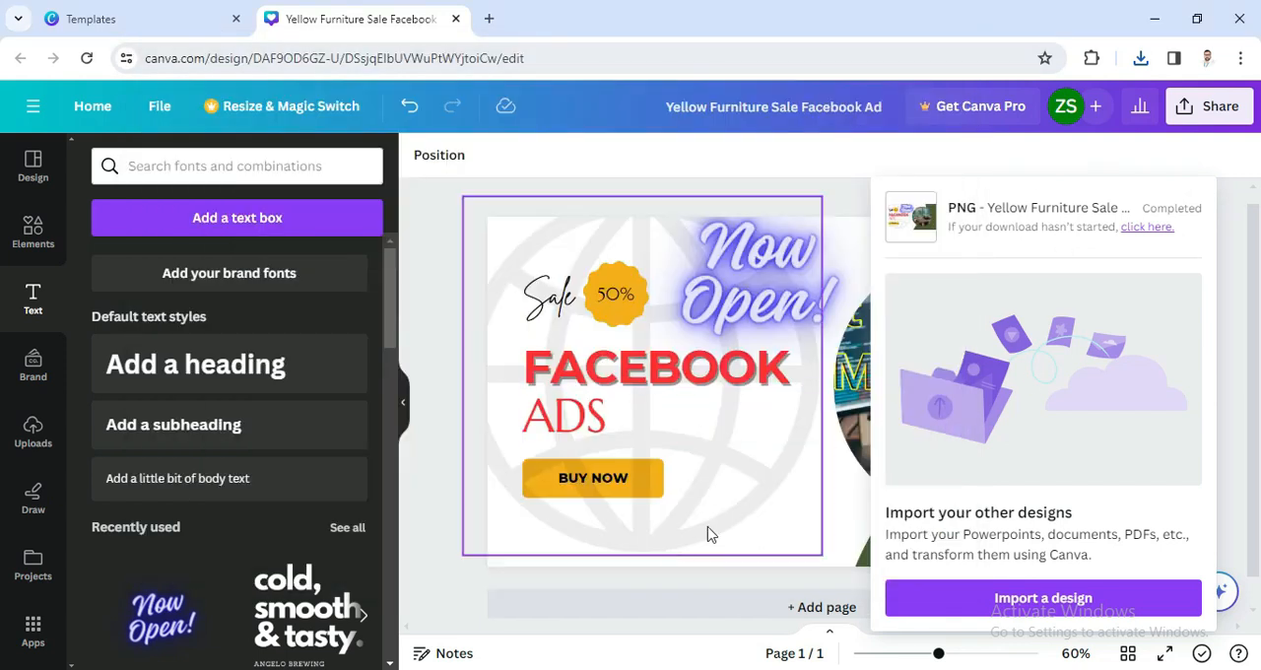
click(443, 538)
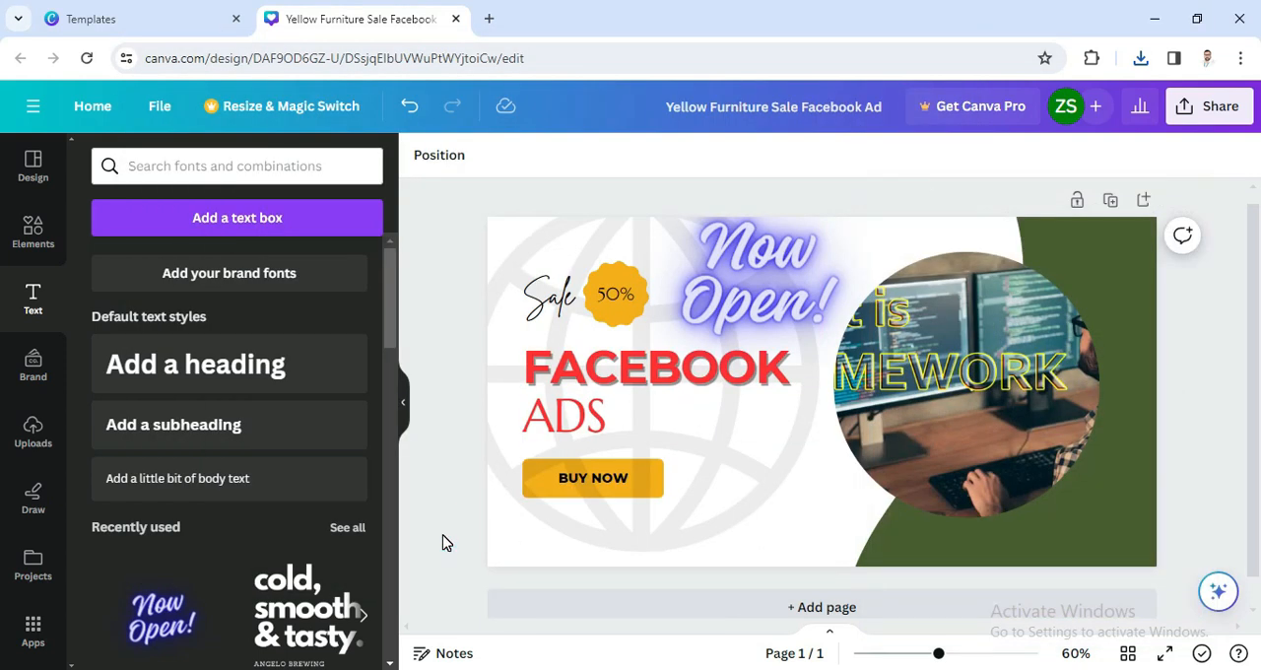